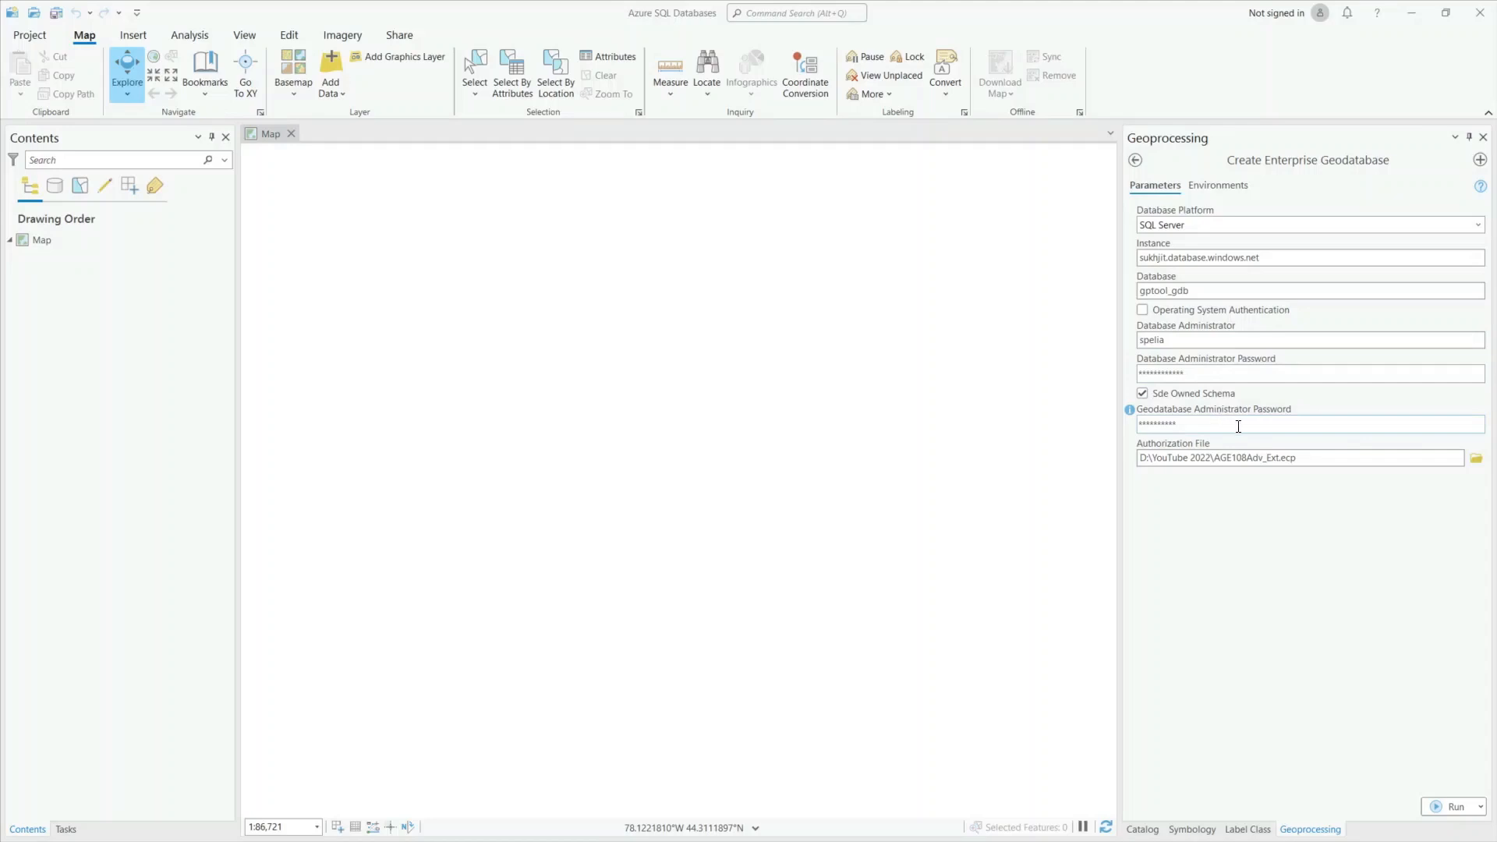
Run Create Enterprise Geodatabase for gptool_gdb and read the failed run's error details.
left_click(1451, 806)
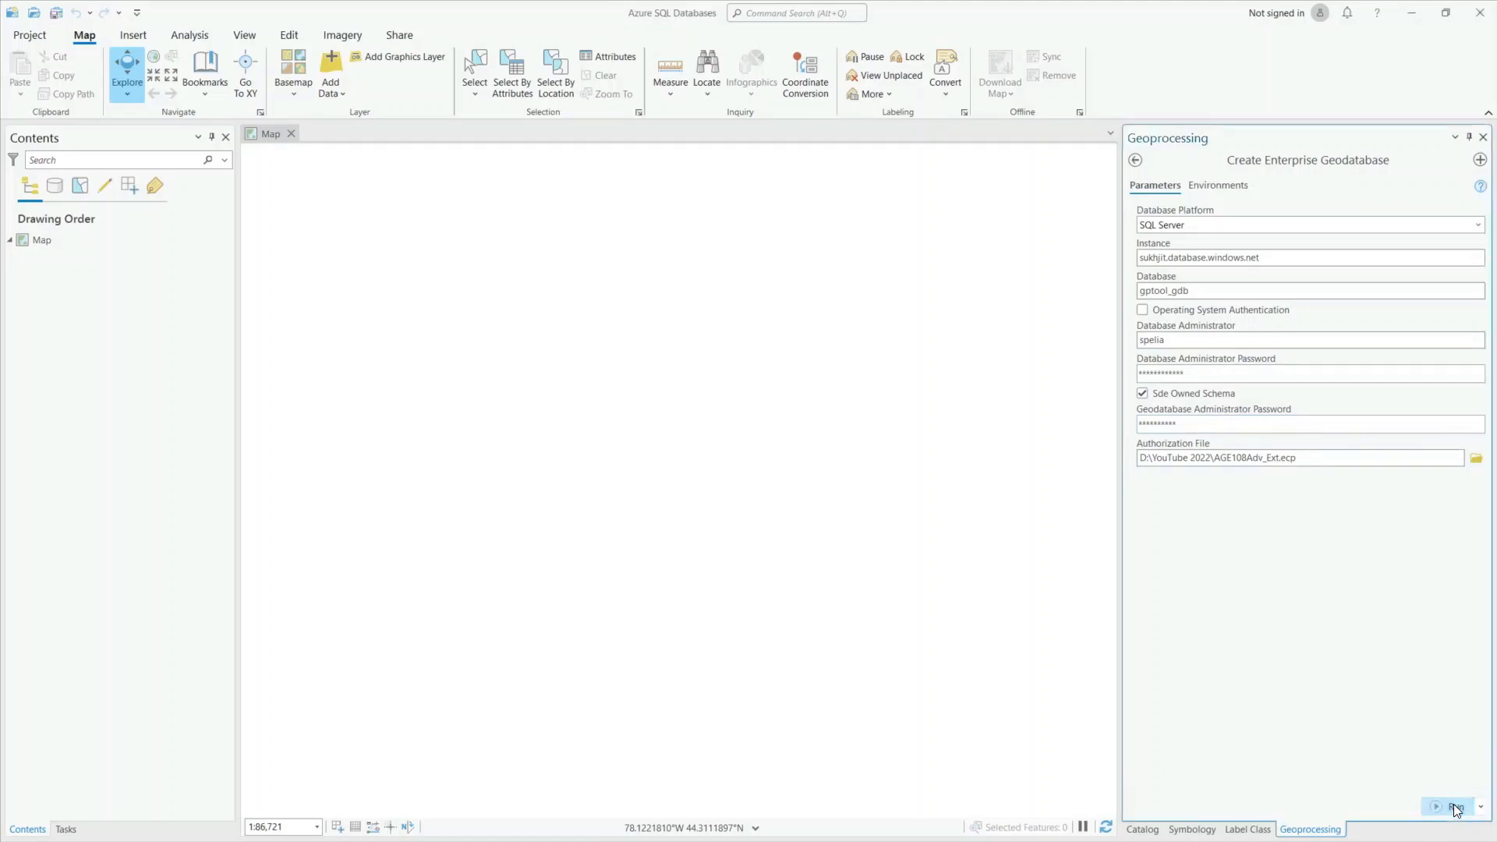
left_click(1161, 813)
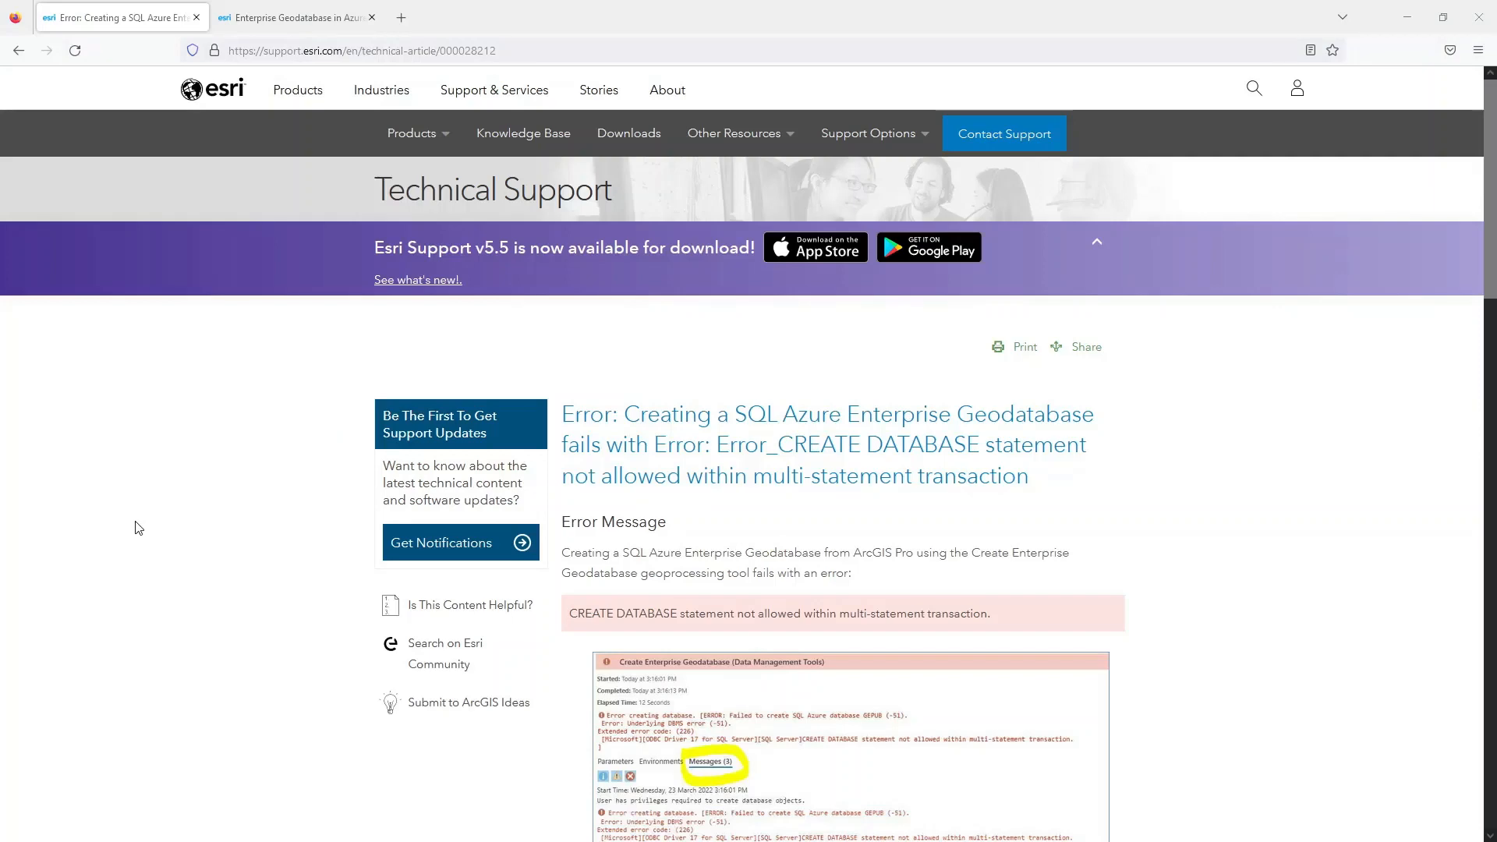
Read the Cause and Solution of the CREATE DATABASE error article, then switch to the Azure SQL geodatabase post.
scroll(138, 527, "down", 3)
scroll(519, 584, "down", 5)
scroll(521, 586, "up", 1)
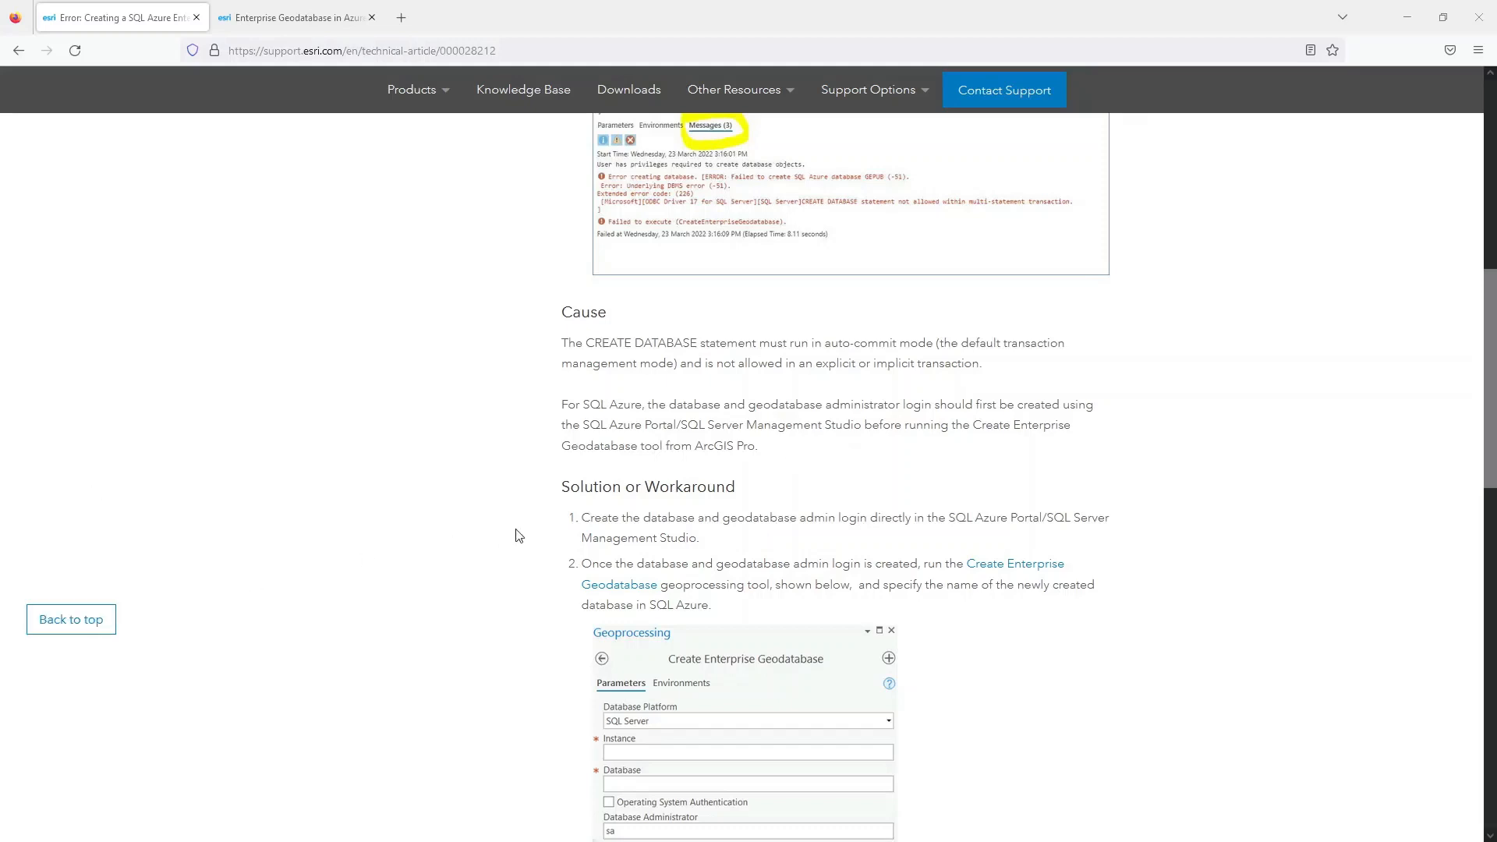
scroll(511, 537, "down", 1)
scroll(511, 538, "down", 5)
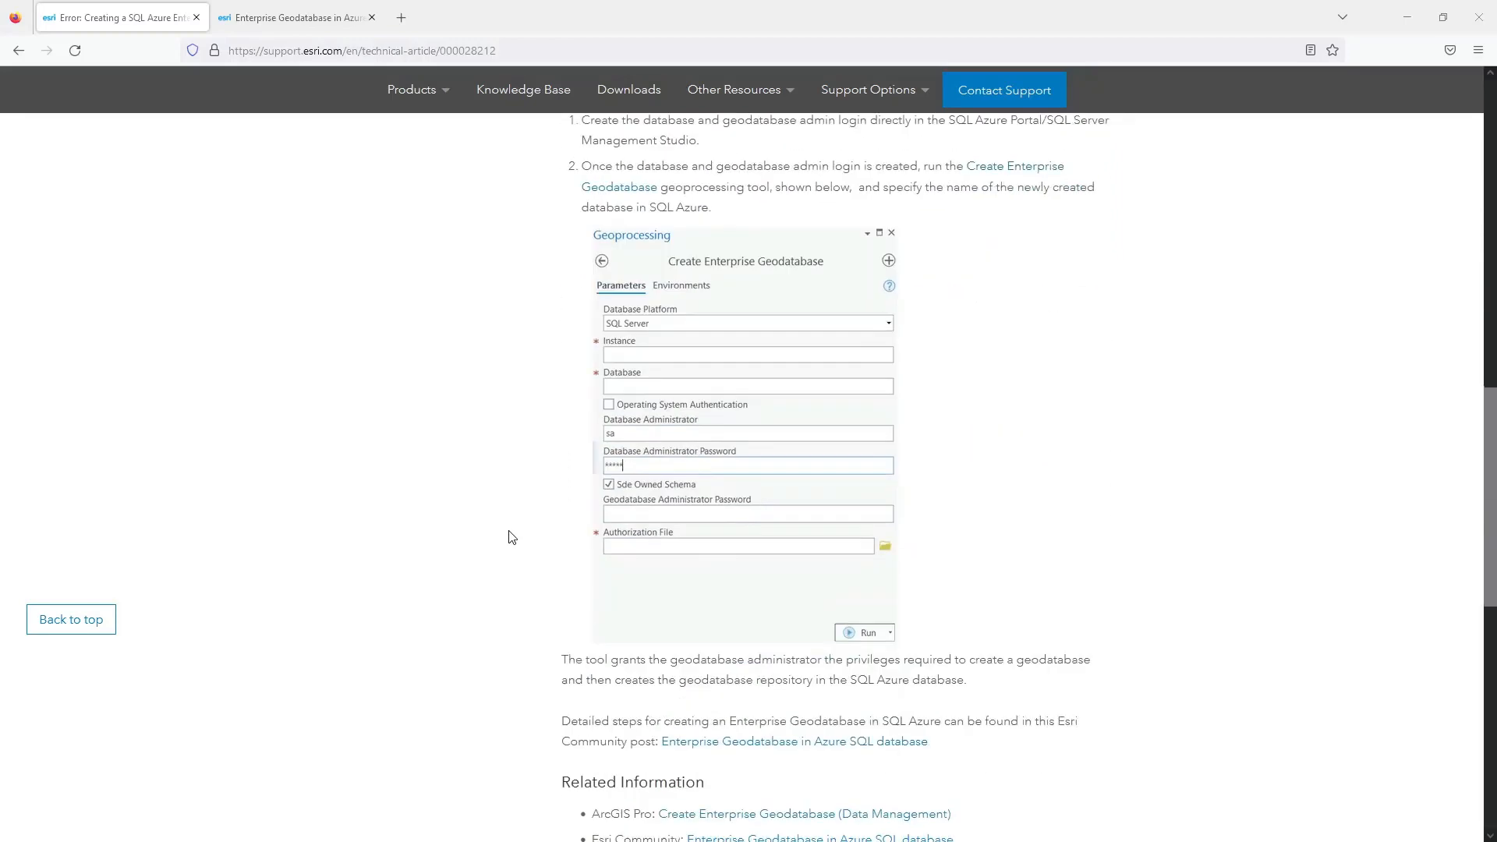
scroll(510, 537, "down", 2)
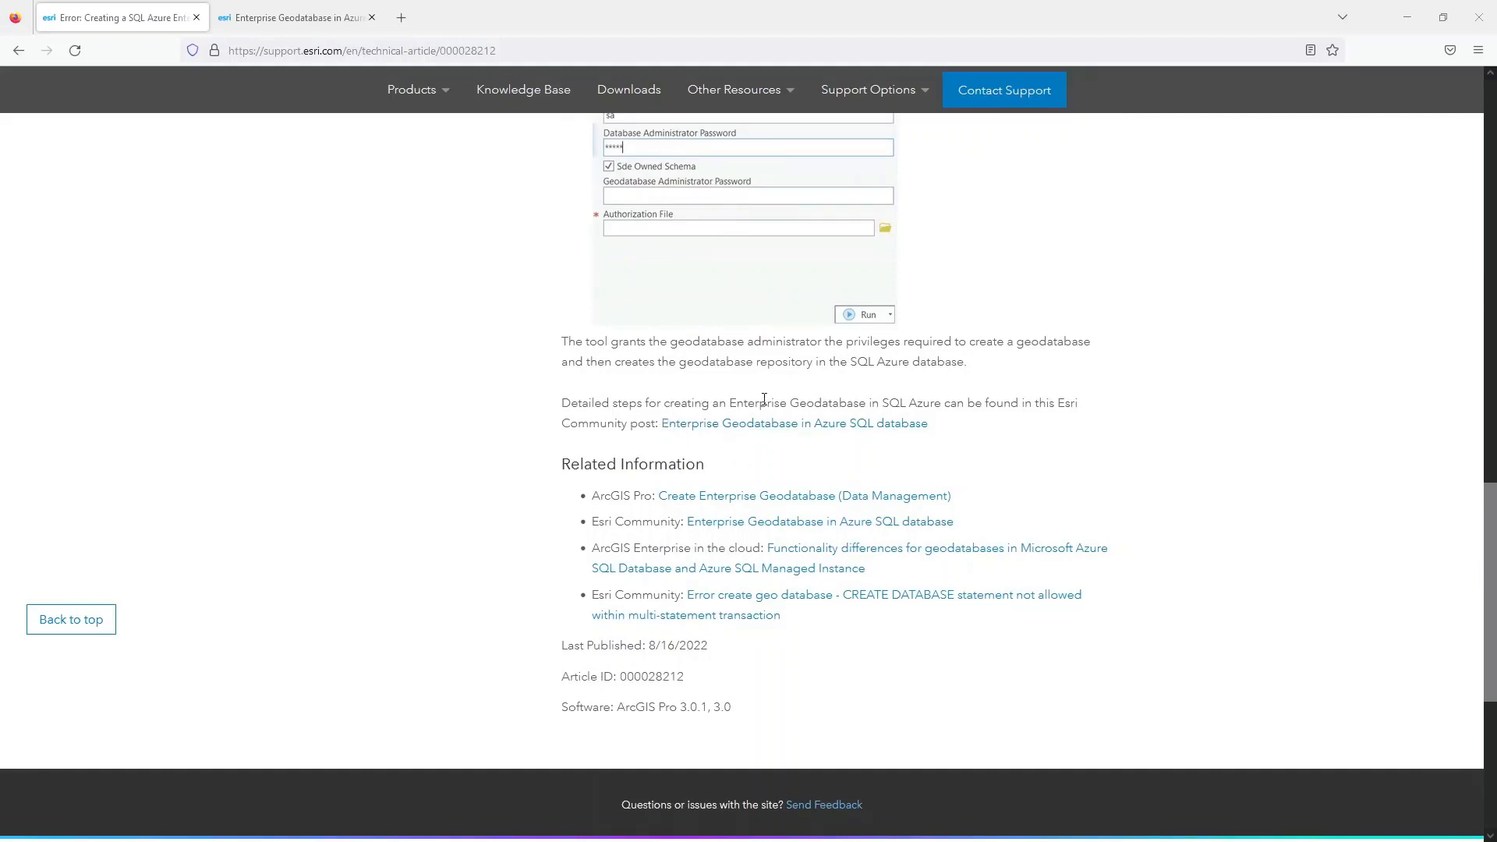
left_click(308, 31)
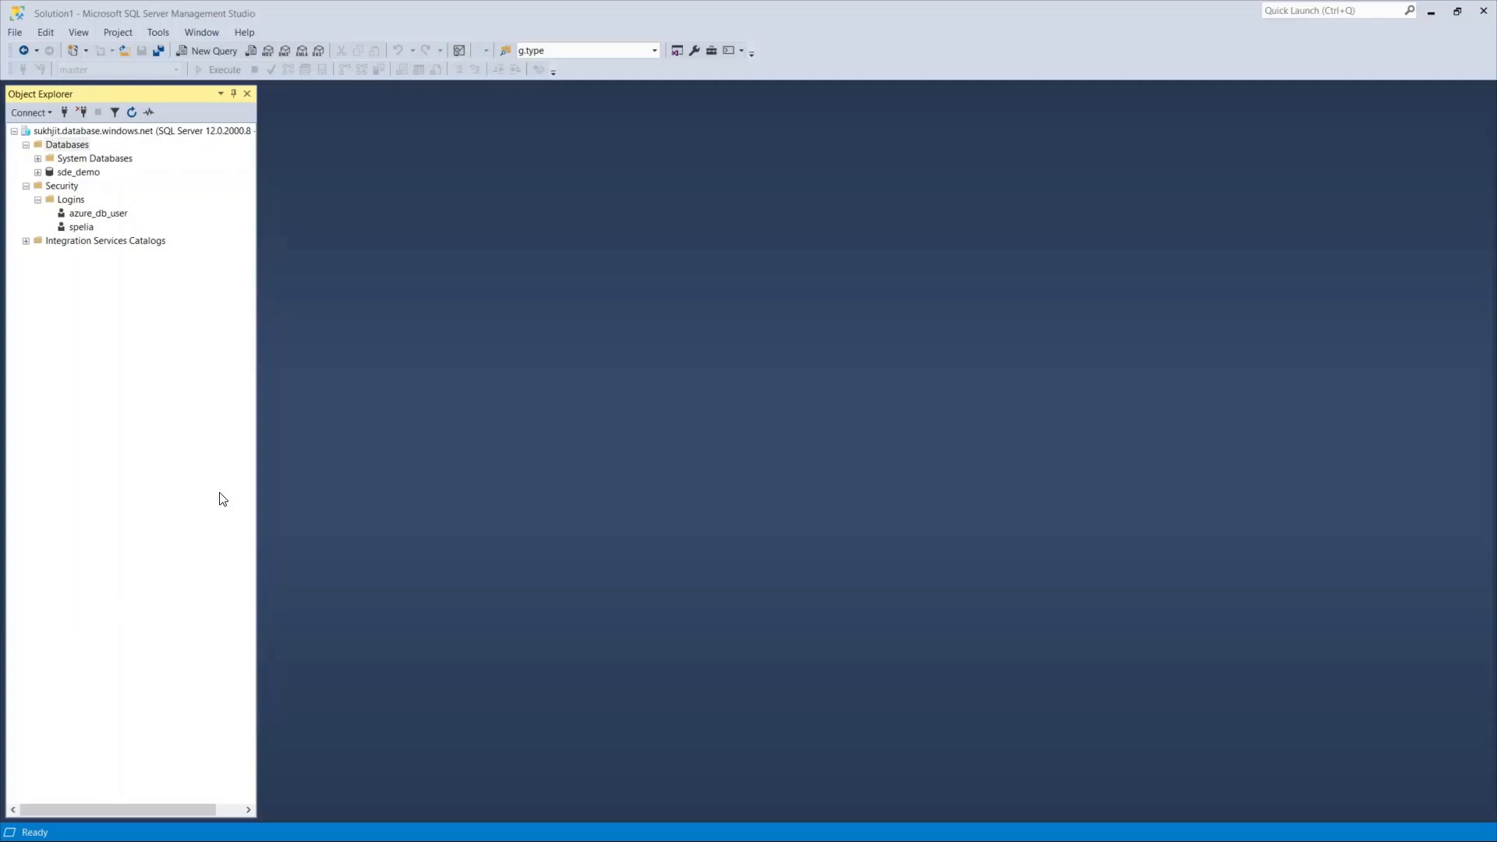
Open the Database Properties dialog for the sde_demo database.
right_click(91, 174)
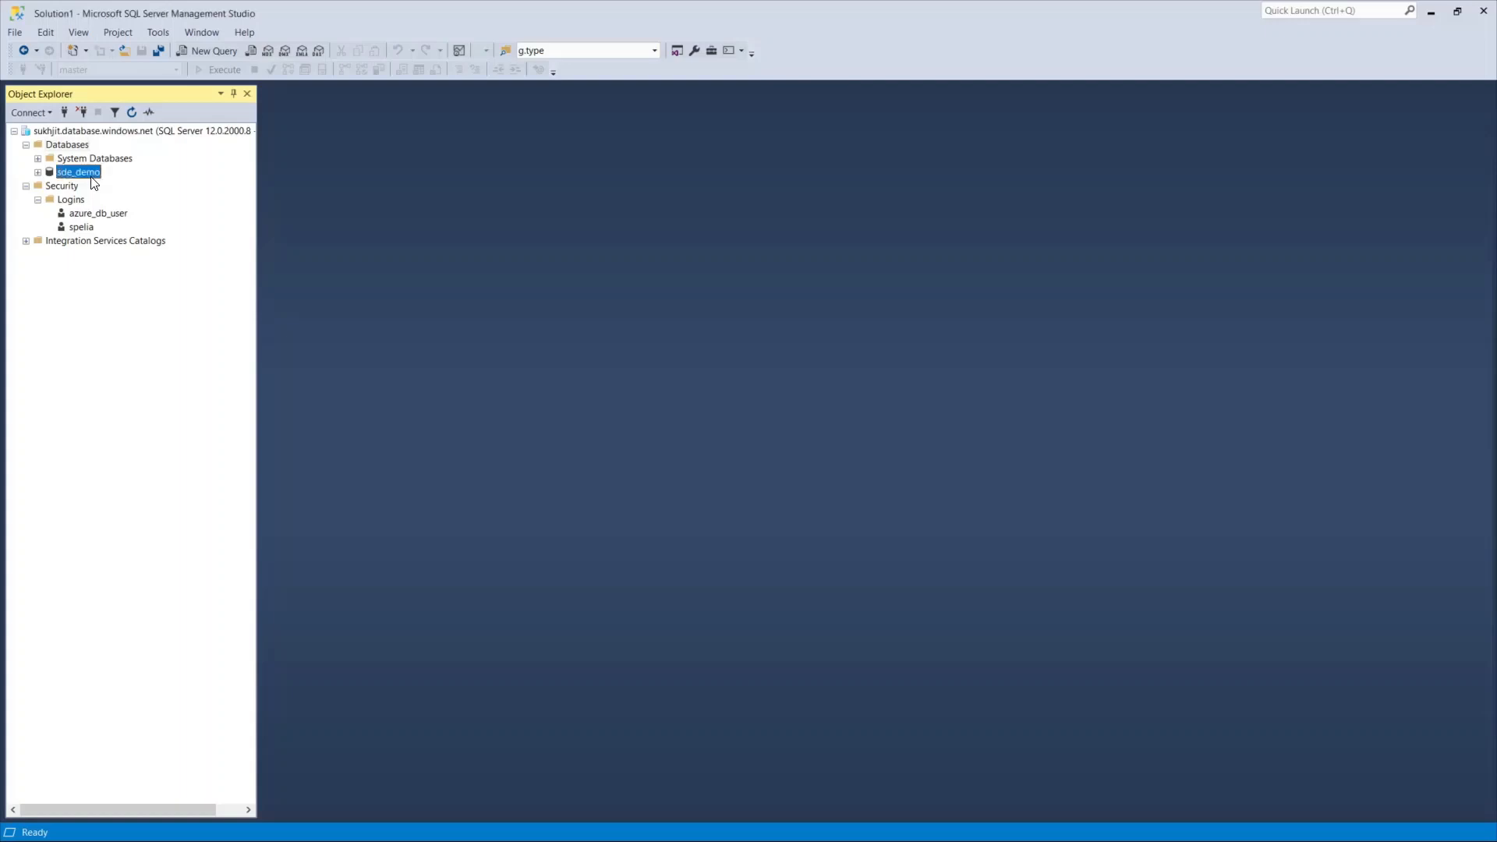
left_click(143, 372)
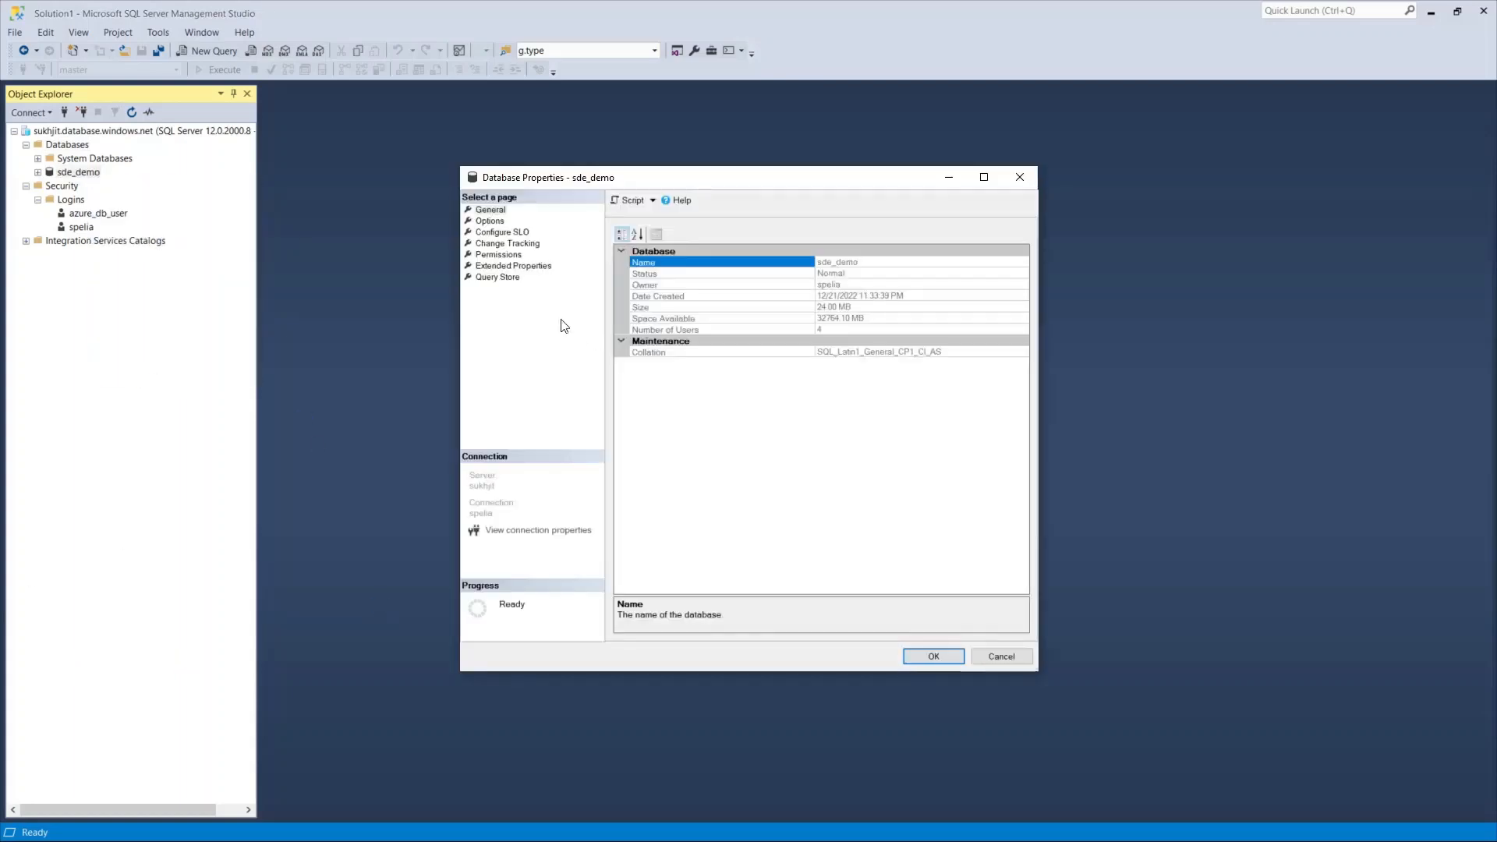
Review the sde_demo Options page settings and cancel without making changes.
left_click(490, 221)
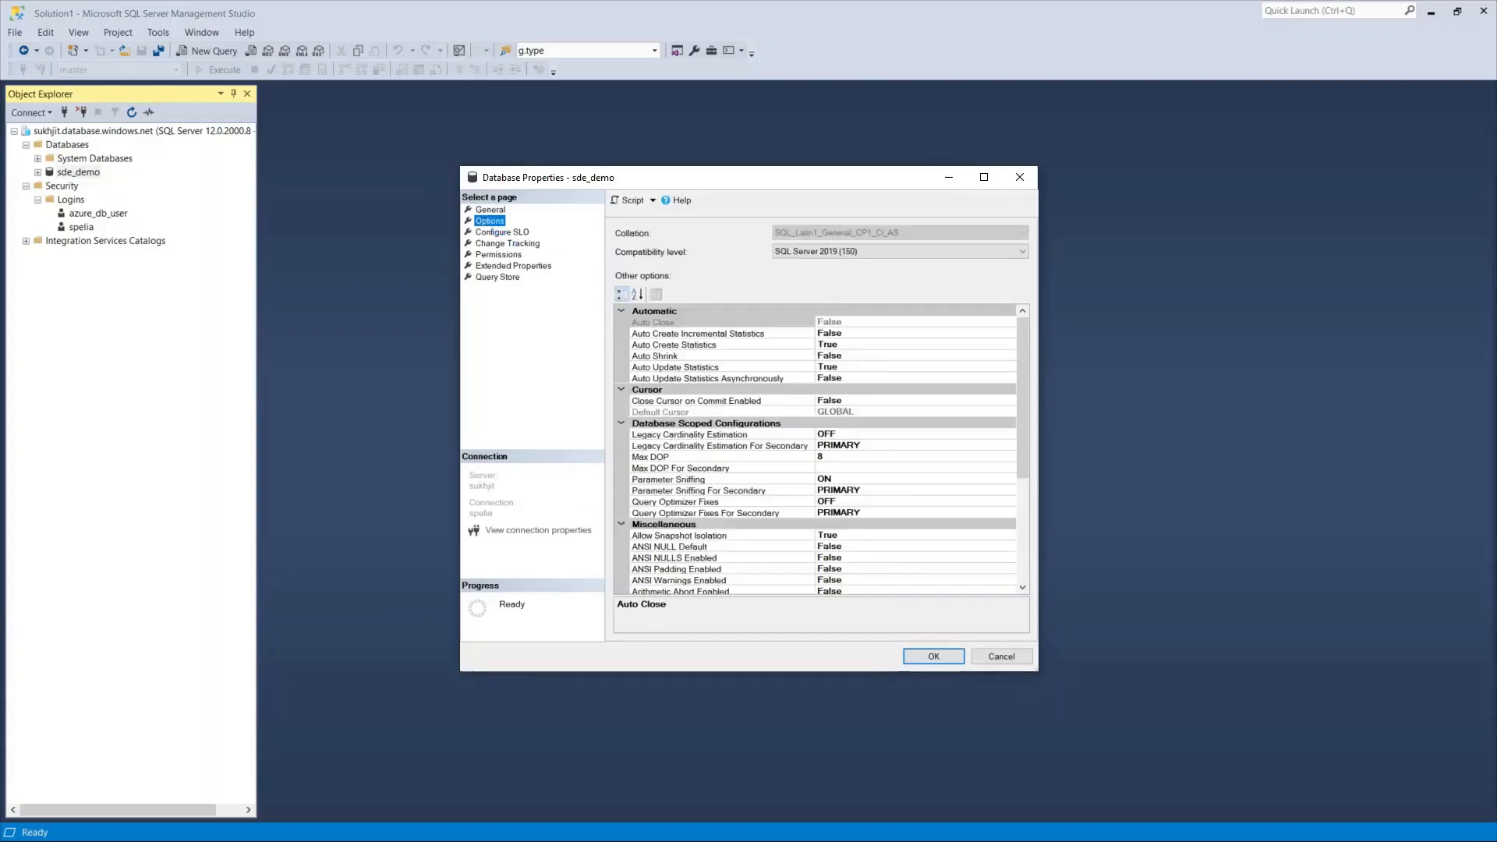
scroll(965, 548, "down", 4)
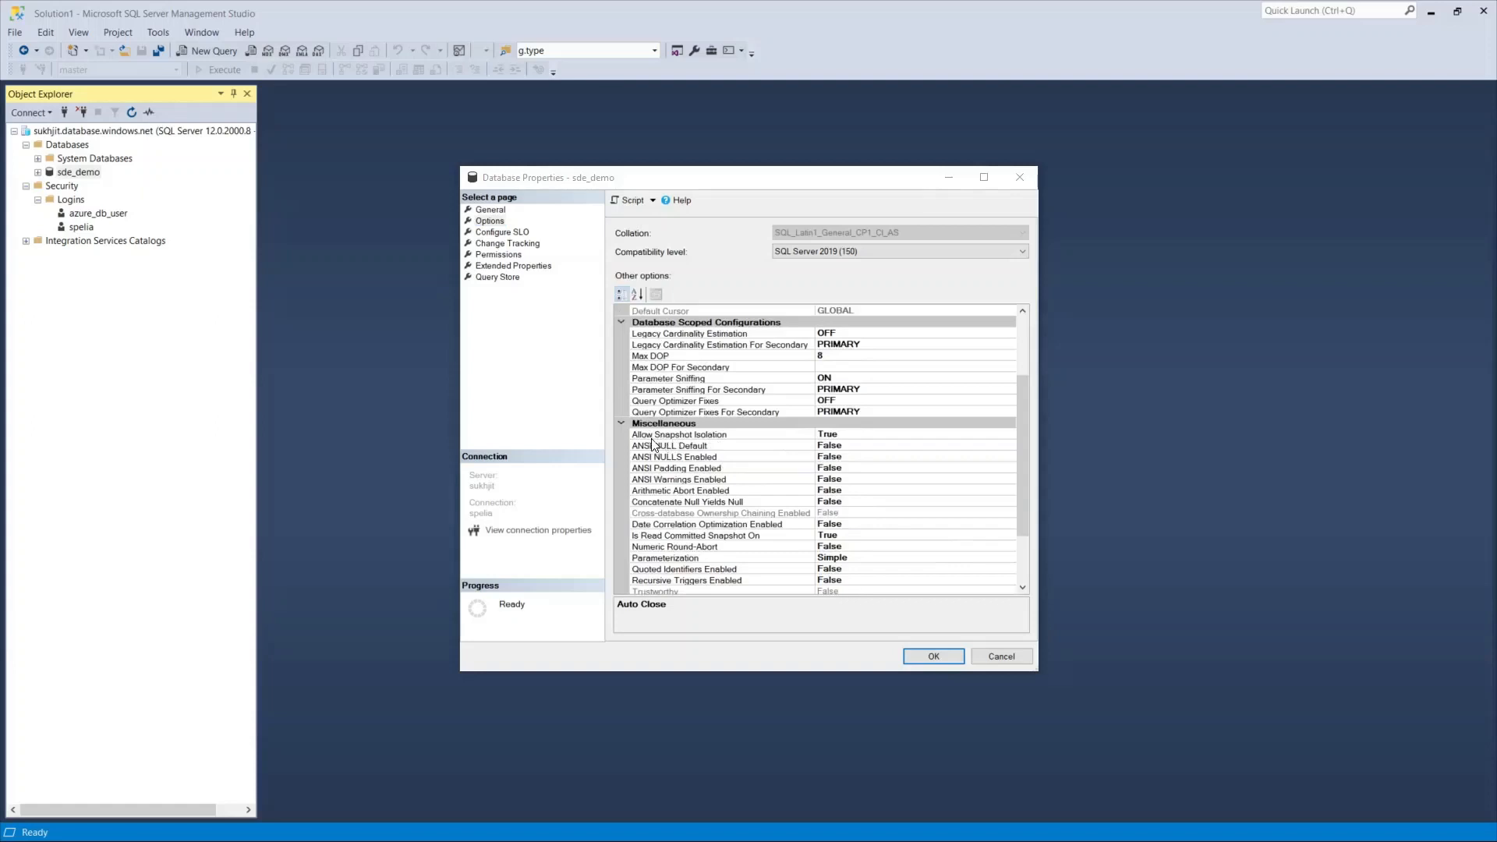
scroll(734, 552, "down", 1)
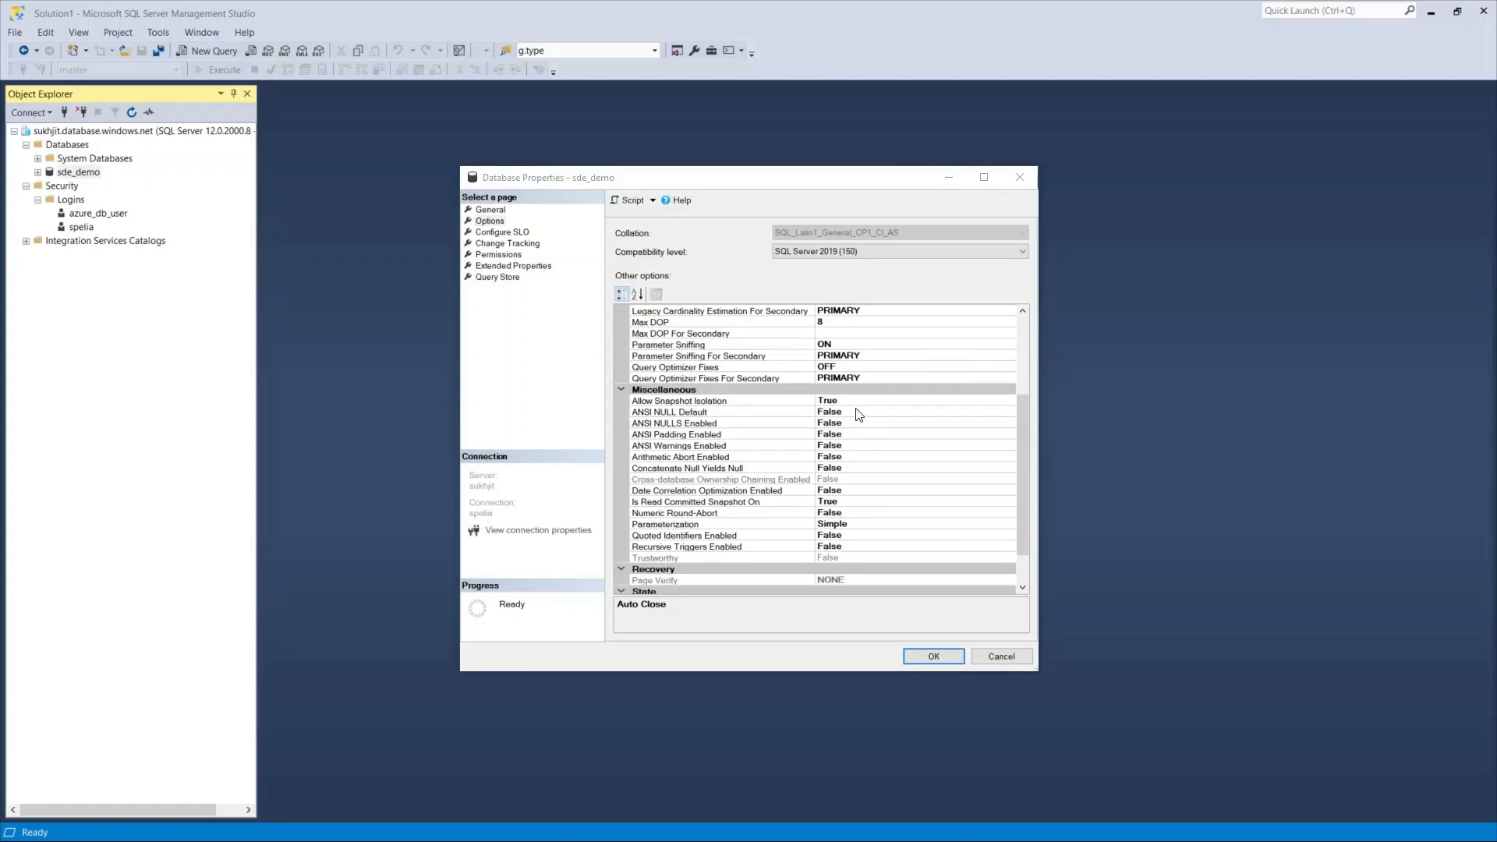
left_click(1003, 658)
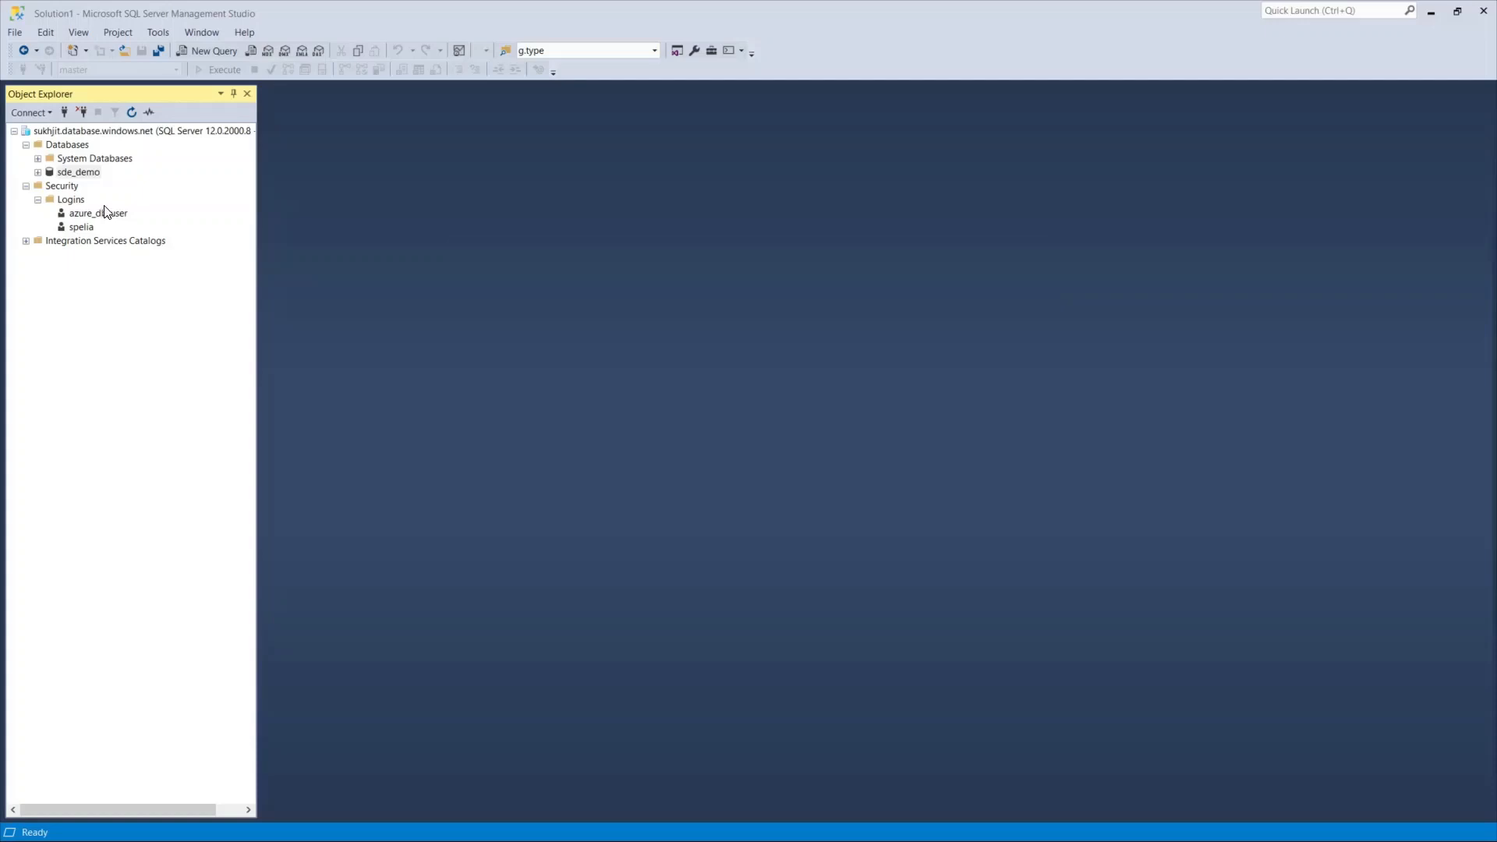
Open a new query on the master database and paste the login and user creation script.
double_click(54, 161)
left_click(82, 172)
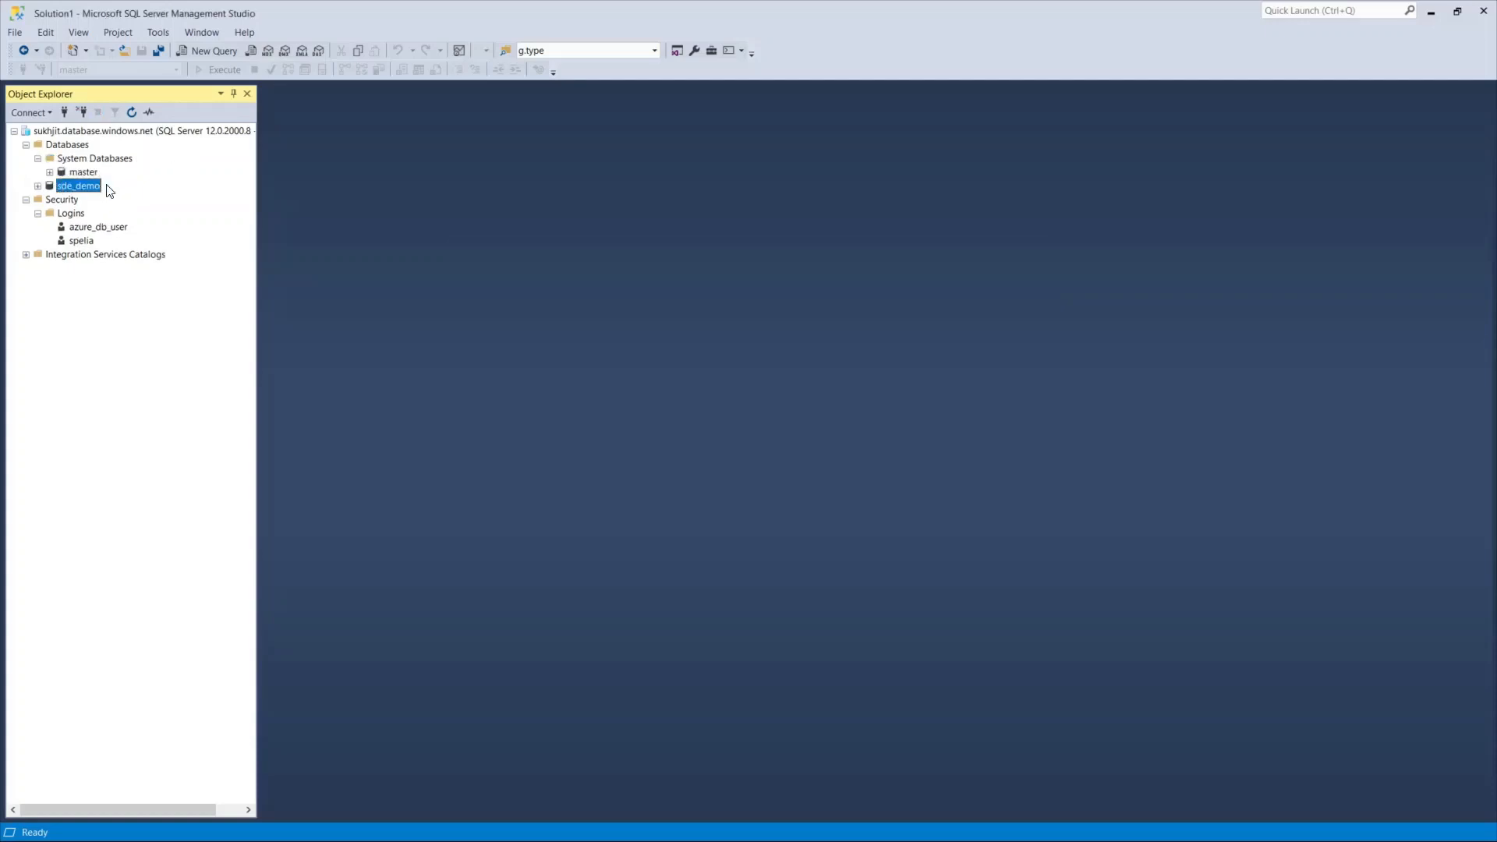
right_click(88, 176)
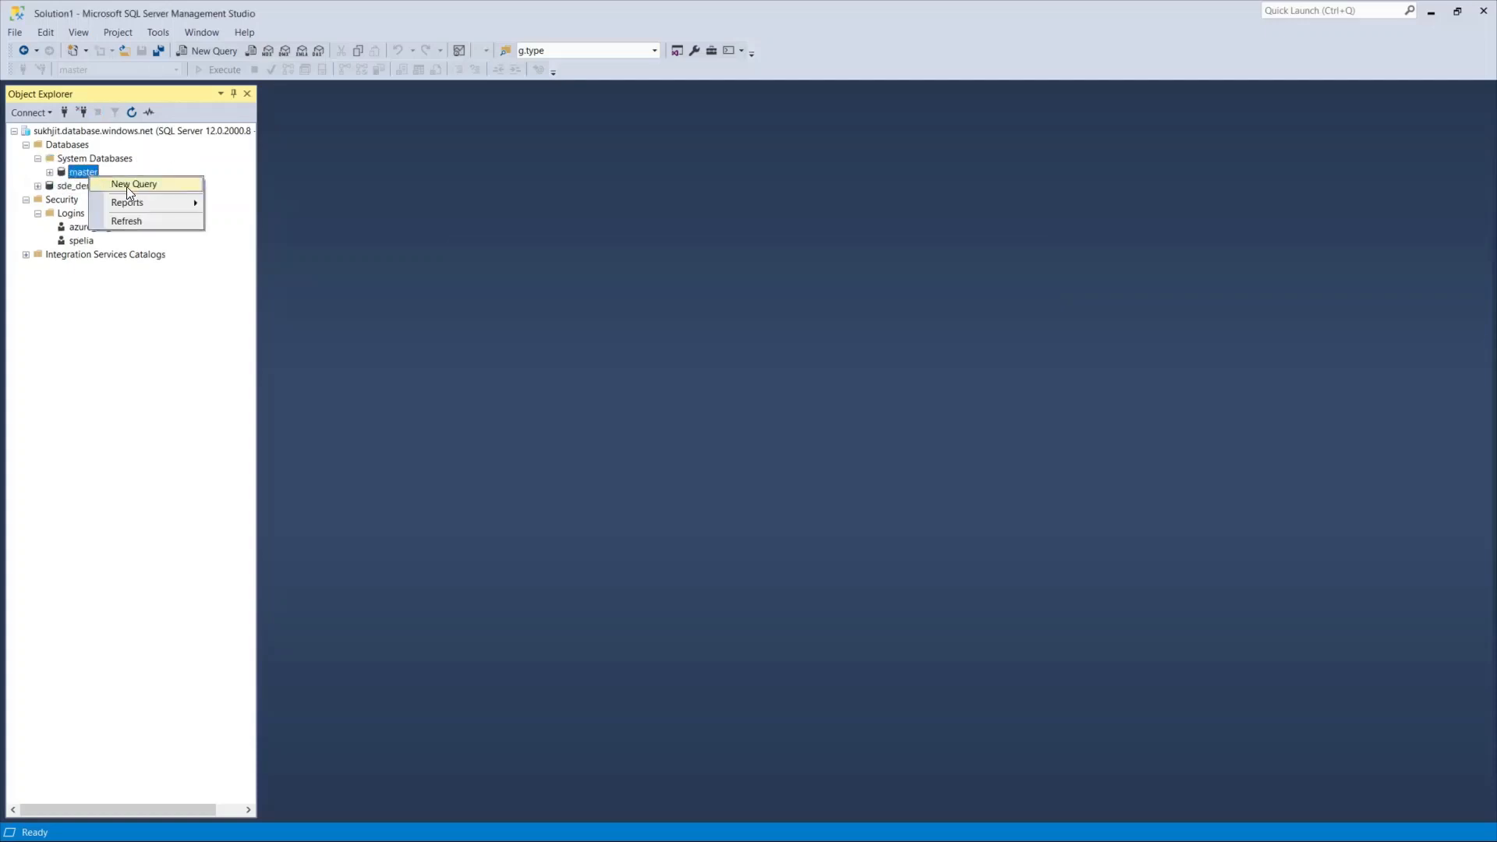
left_click(126, 186)
key("ctrl+v")
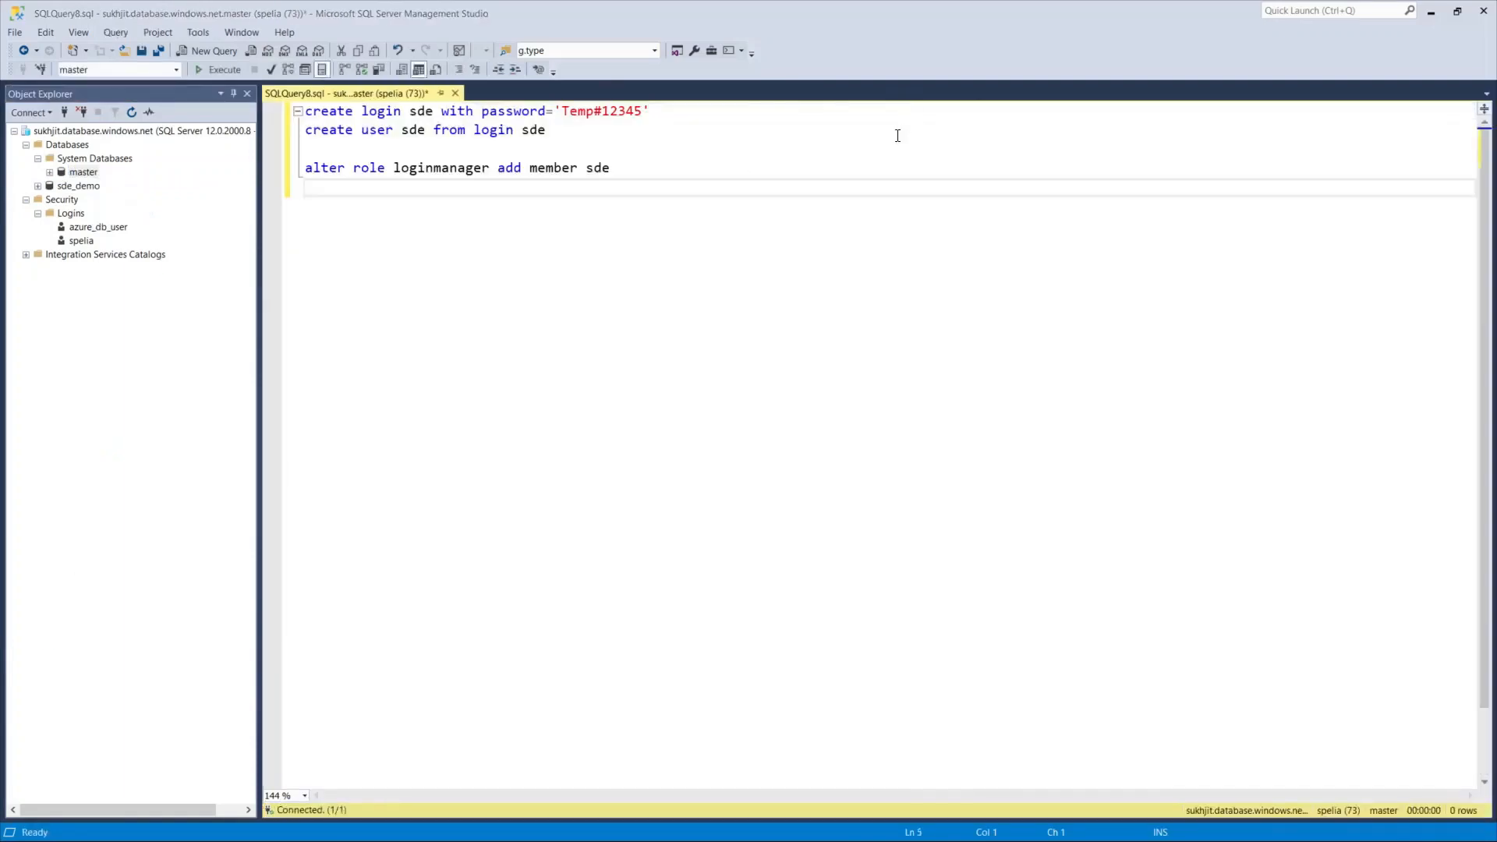
Create the sde login and refresh Logins so it appears.
left_click_drag(666, 111, 298, 111)
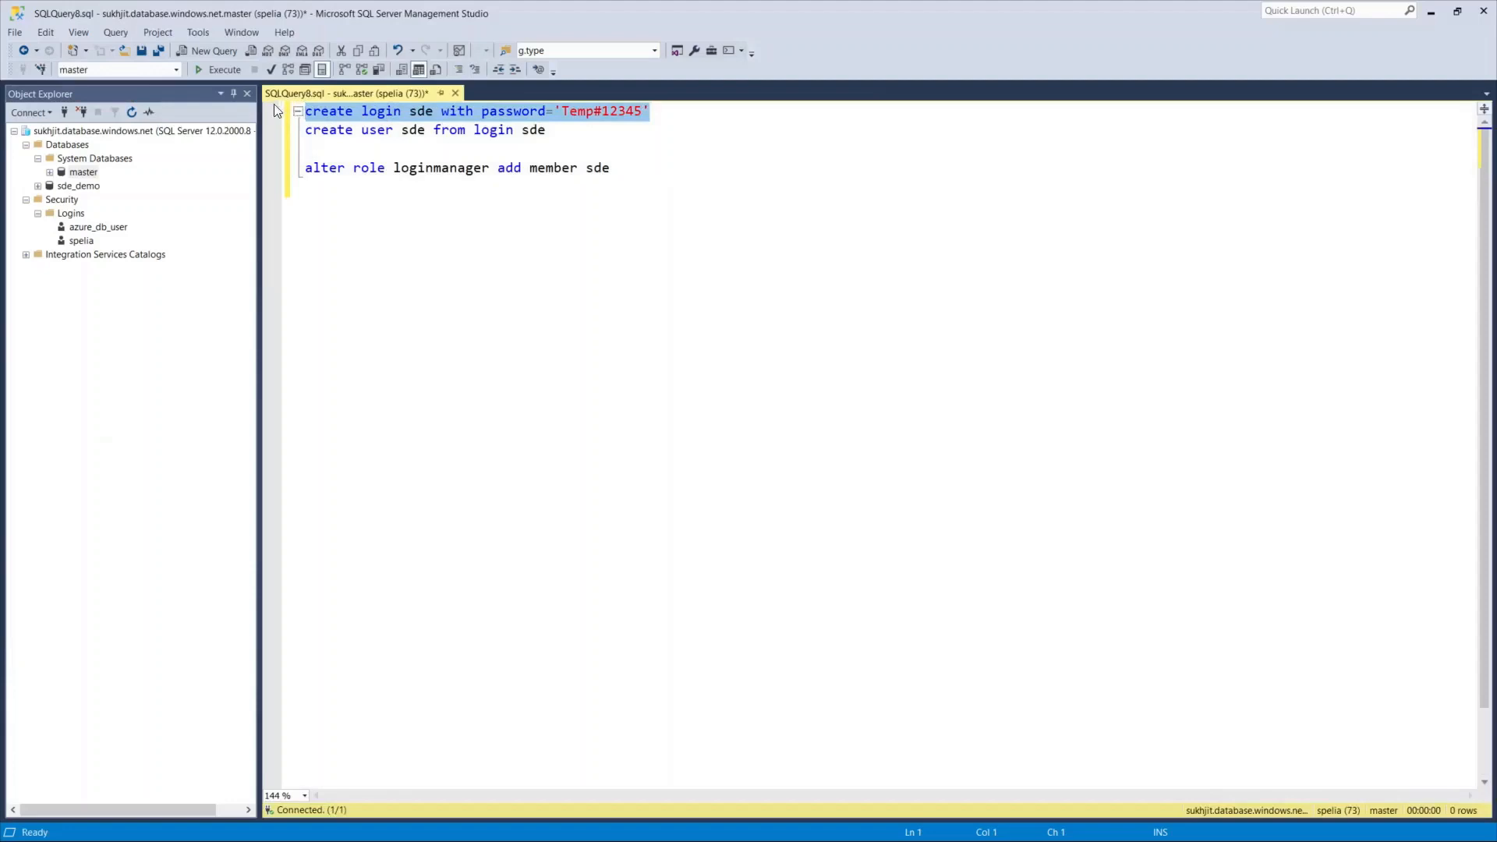
left_click(223, 70)
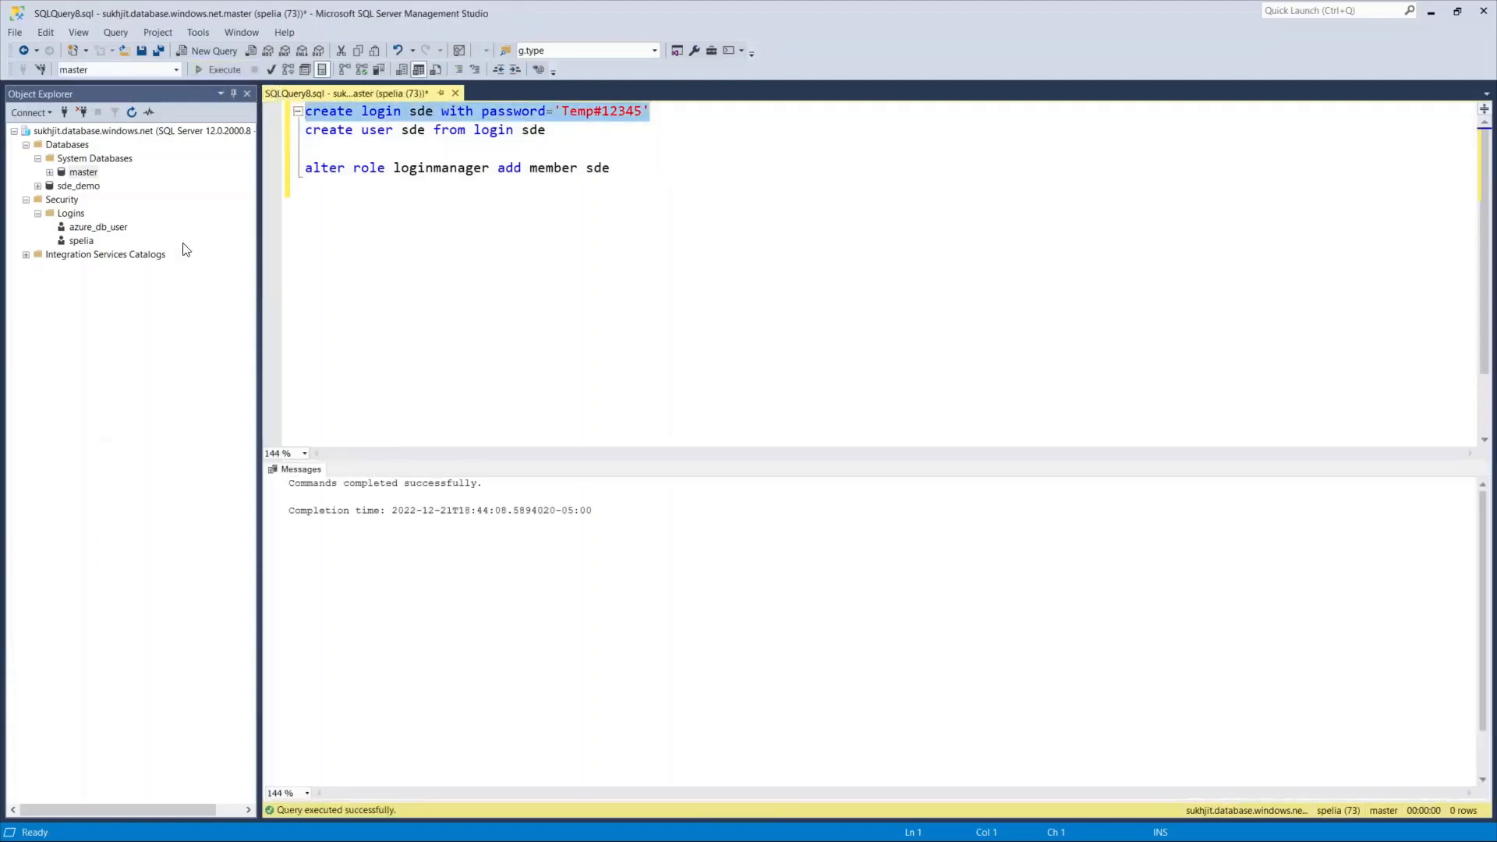
right_click(72, 213)
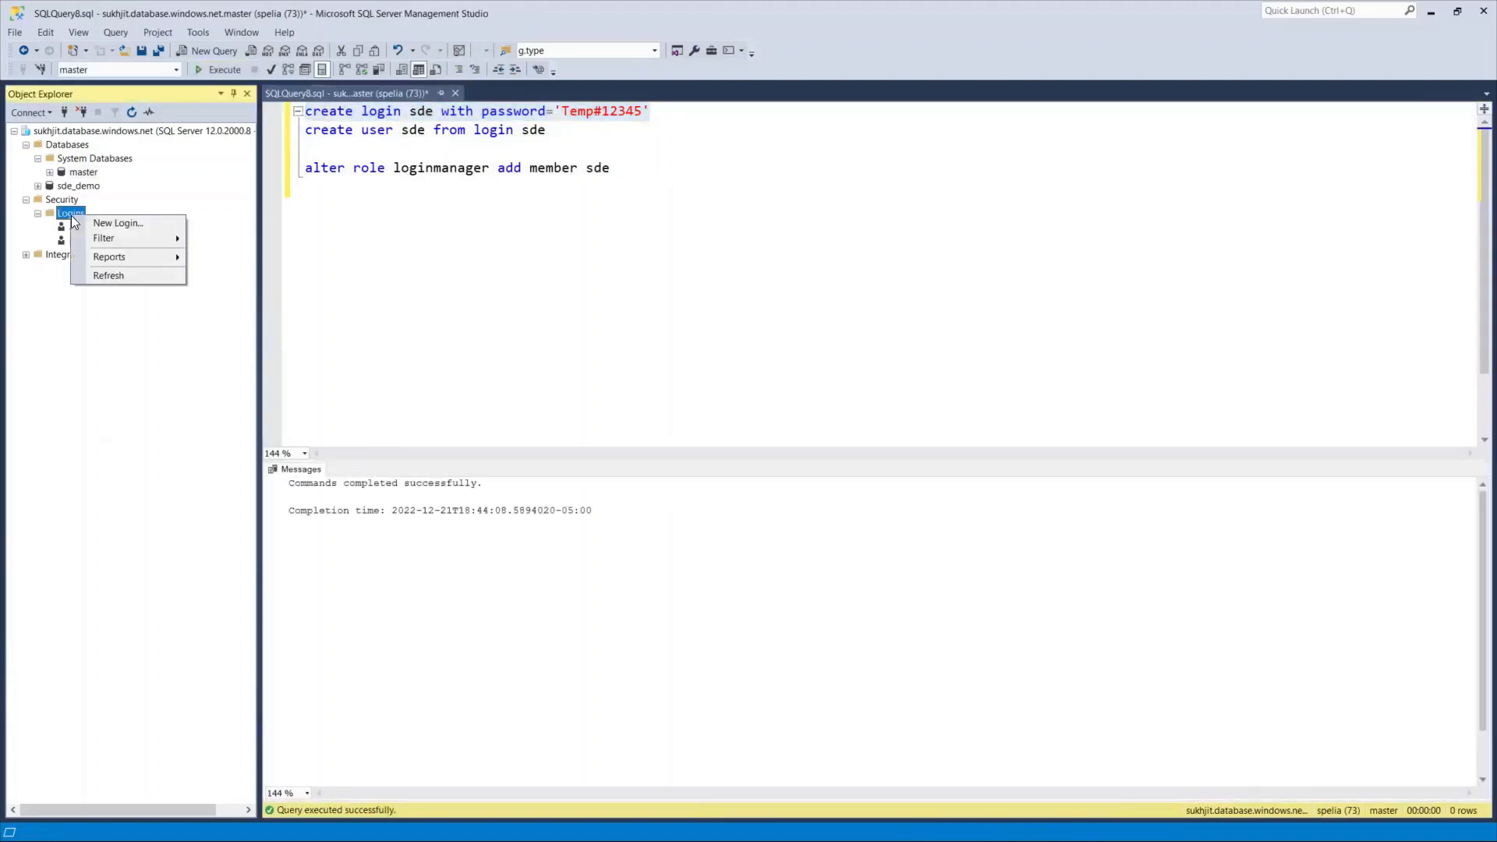
left_click(129, 275)
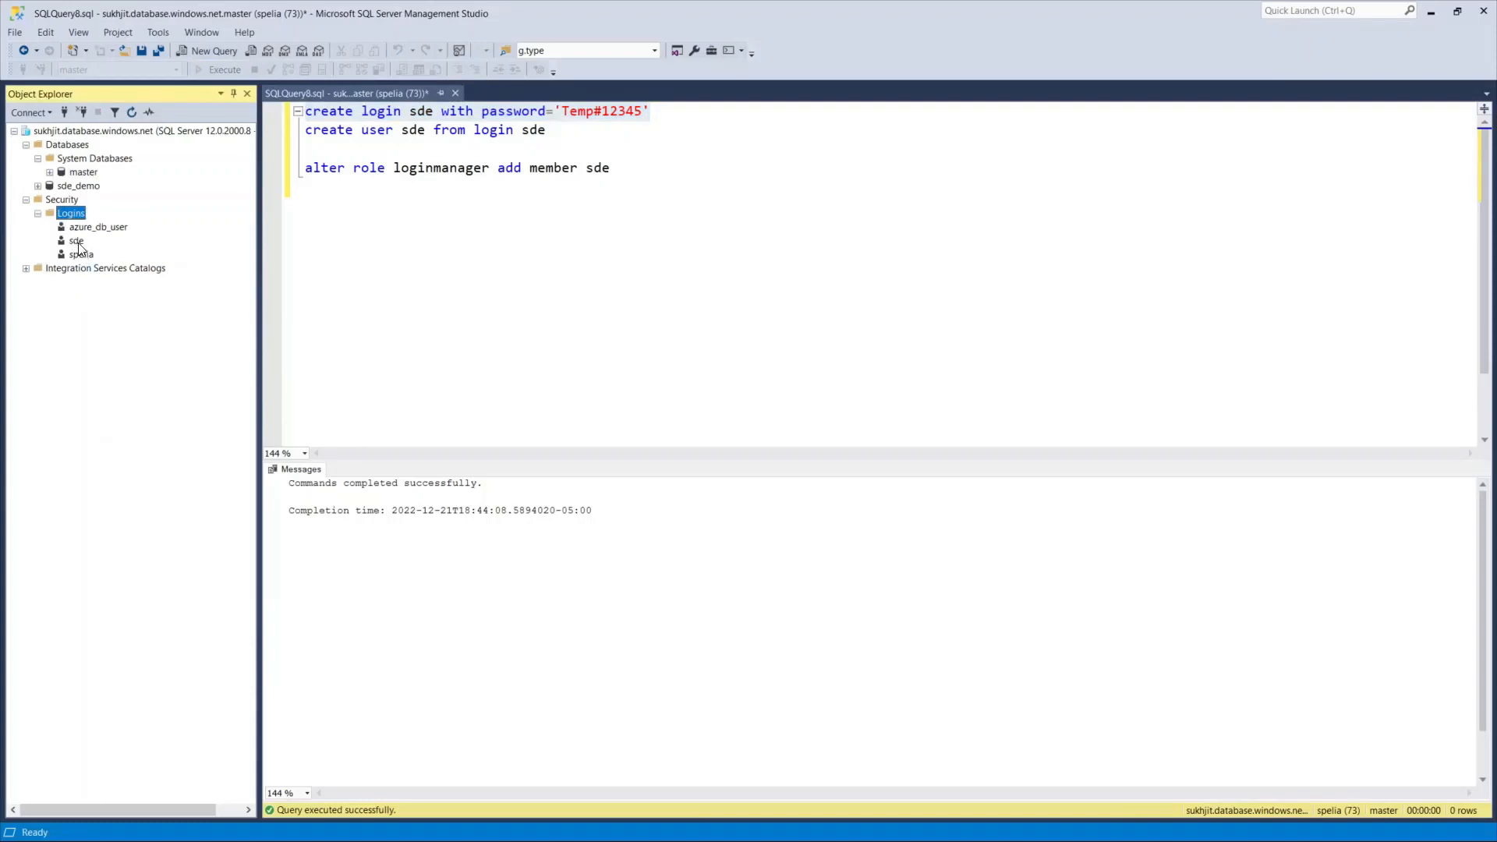
Create the sde user in master and add it to the loginmanager role.
left_click(575, 133)
left_click_drag(569, 133, 301, 138)
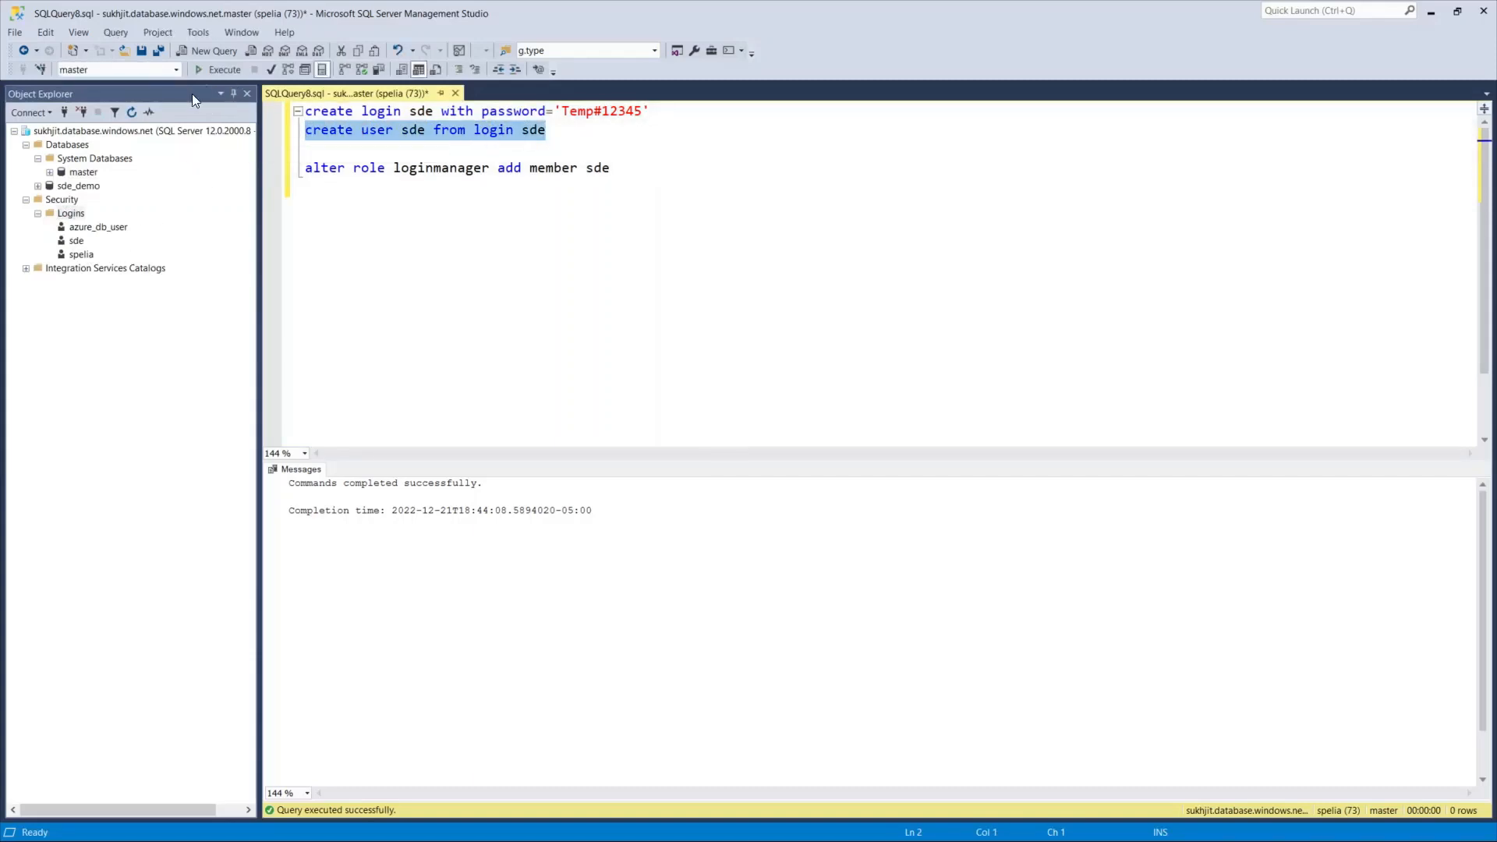
left_click(220, 70)
left_click_drag(626, 168, 304, 170)
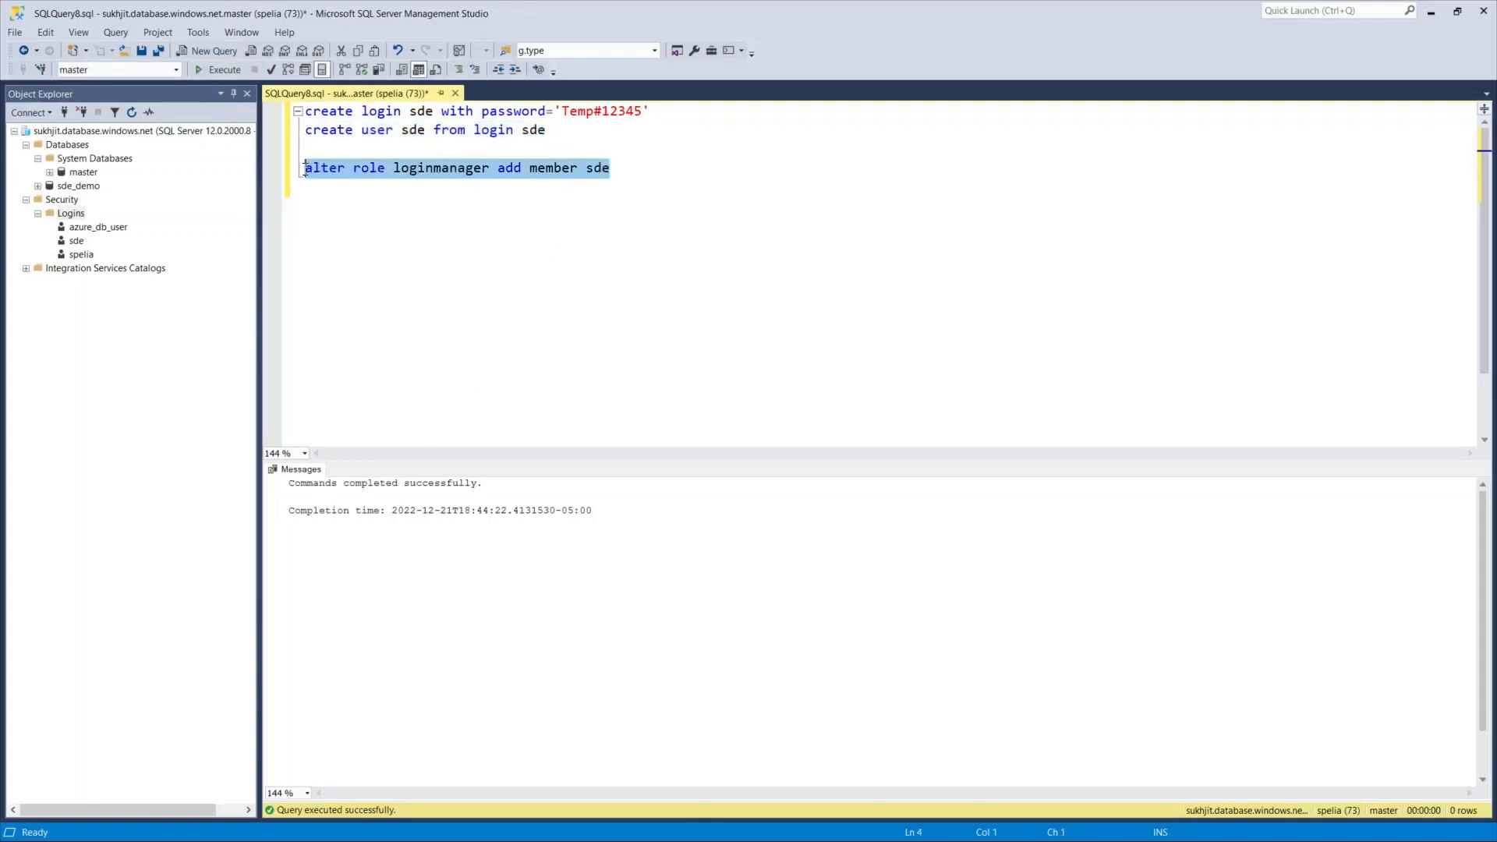
left_click(219, 68)
right_click(82, 185)
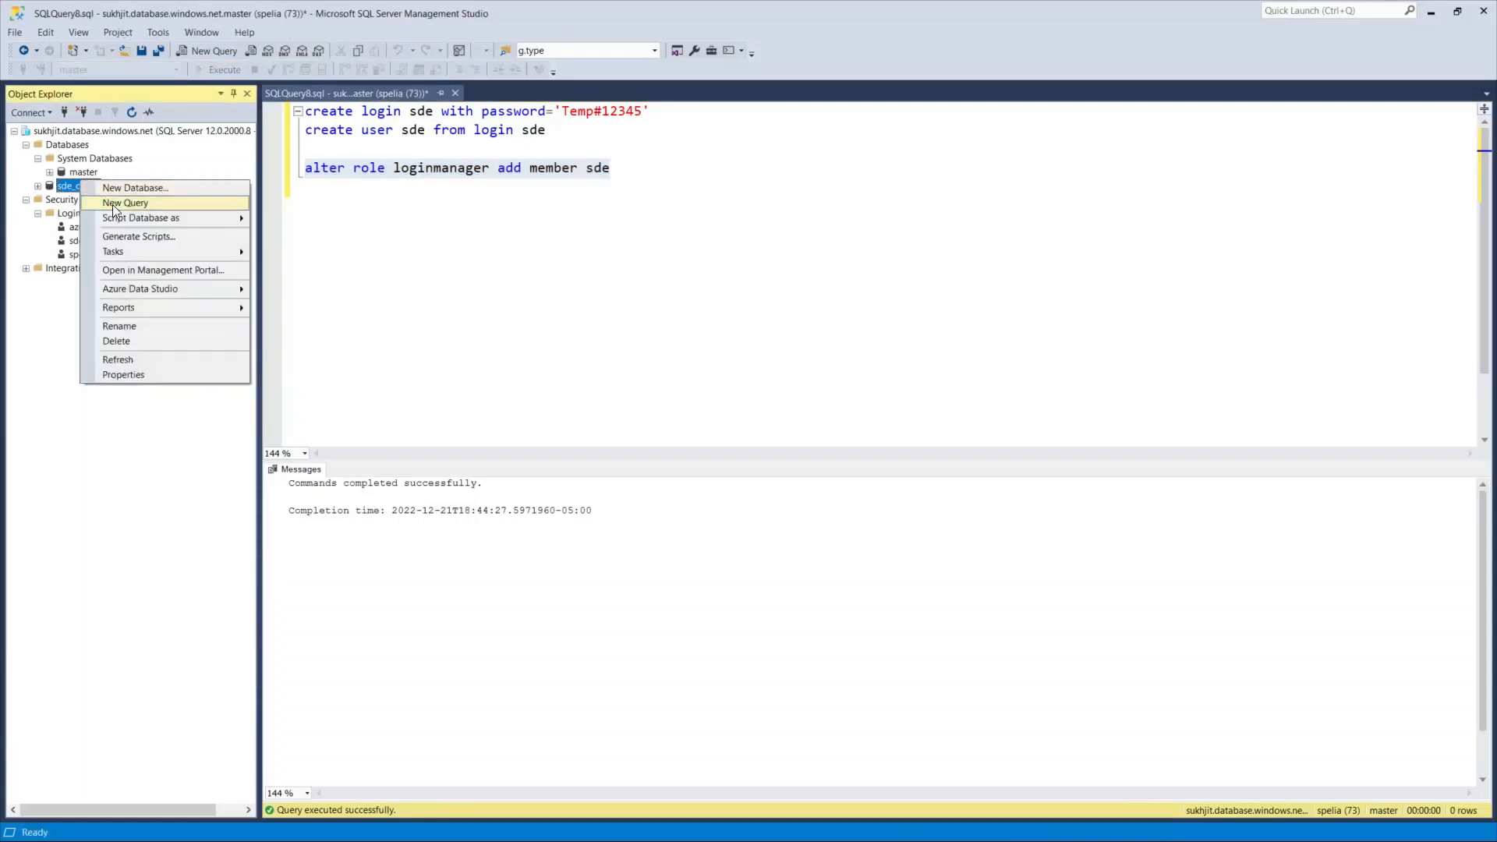
In a new sde_demo query, paste the statements and create the sde user.
left_click(110, 201)
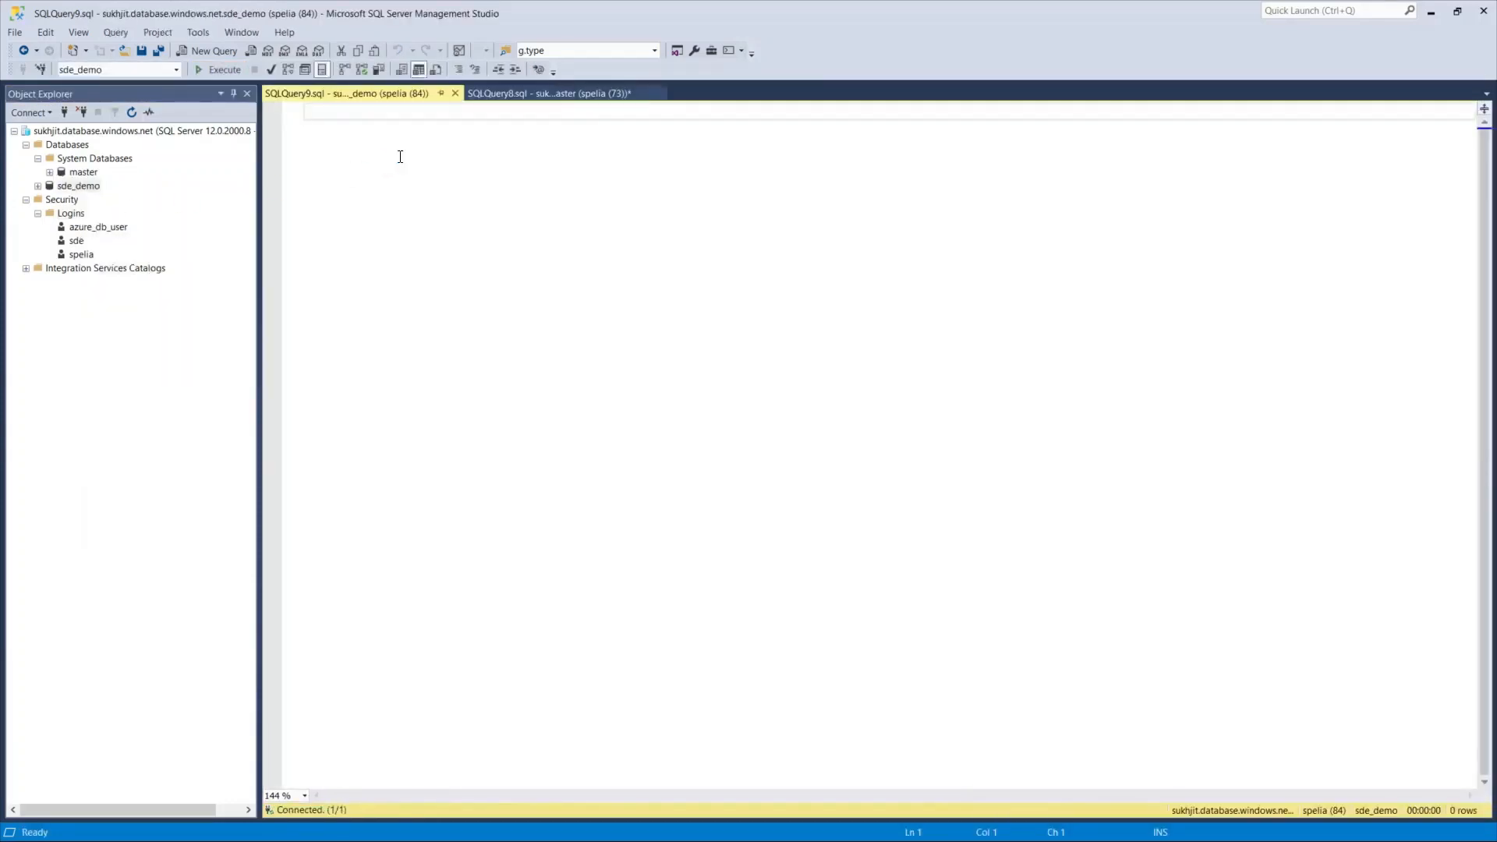
key("ctrl+v")
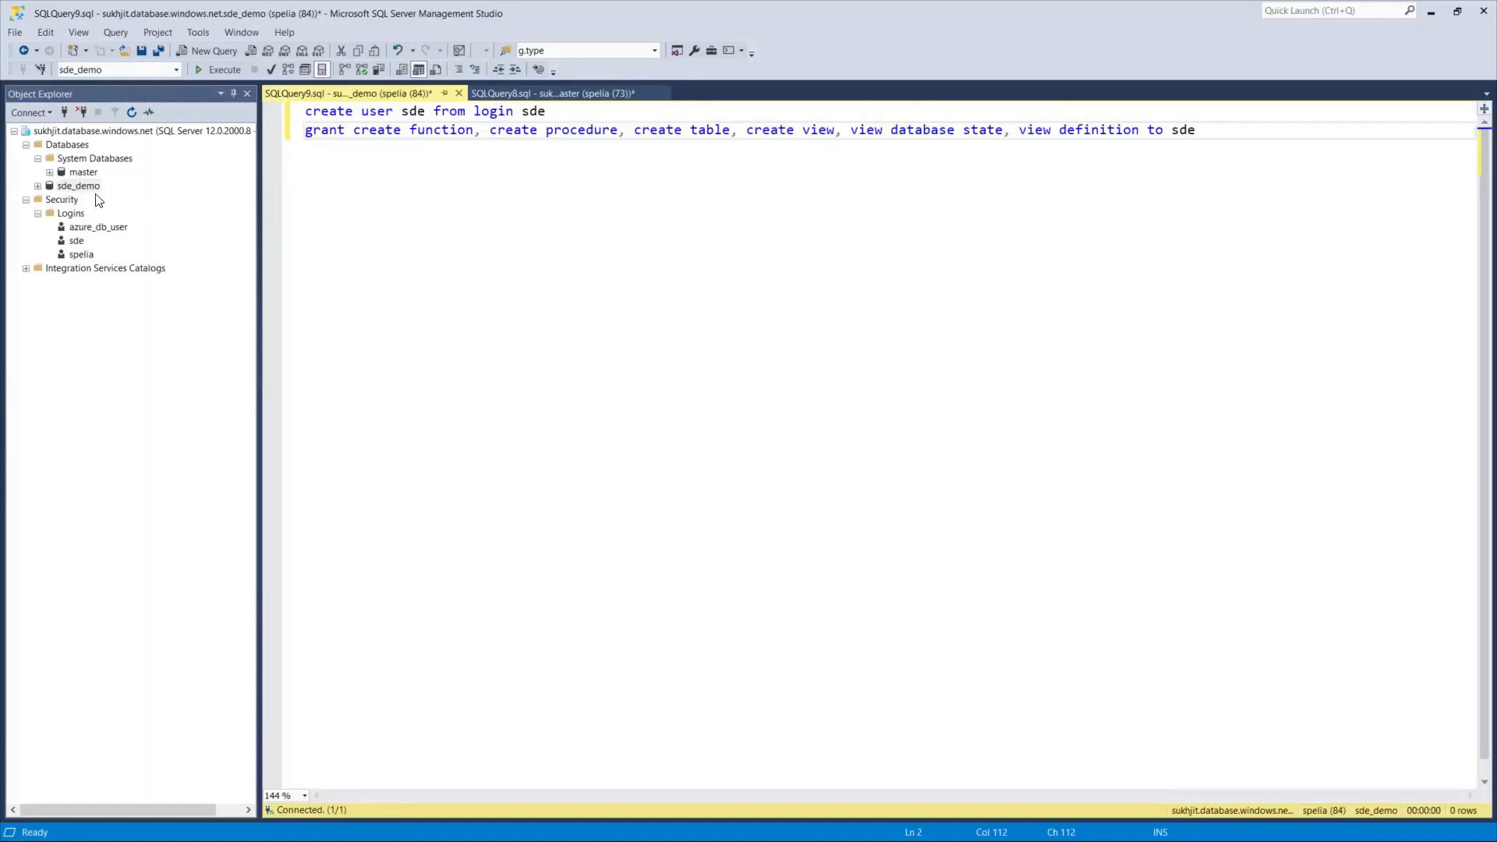
left_click_drag(548, 115, 304, 116)
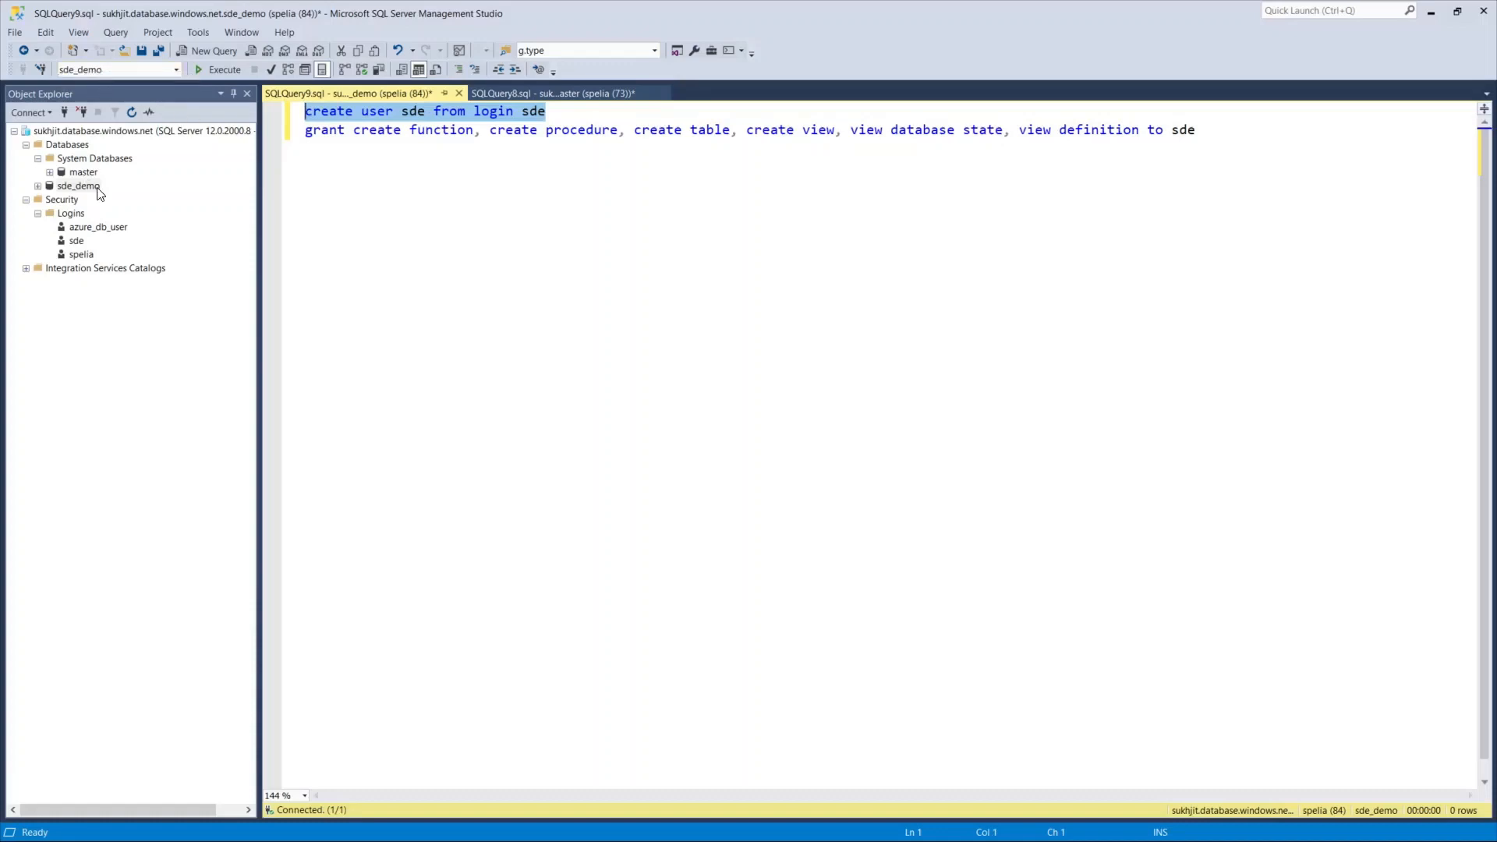
left_click(220, 69)
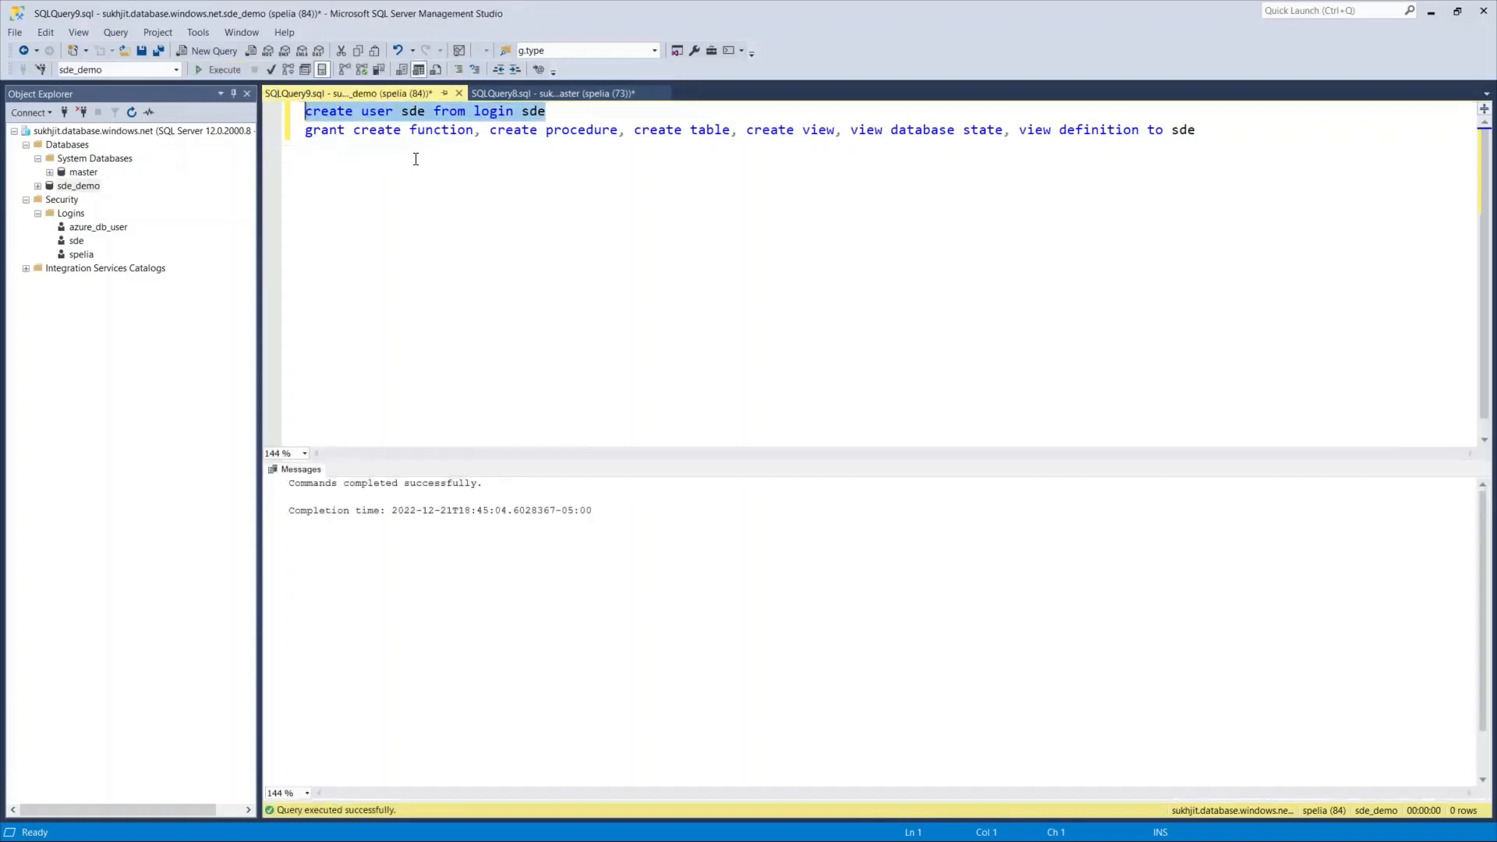
Grant sde rights to create functions, procedures, tables and views in sde_demo.
left_click(457, 130)
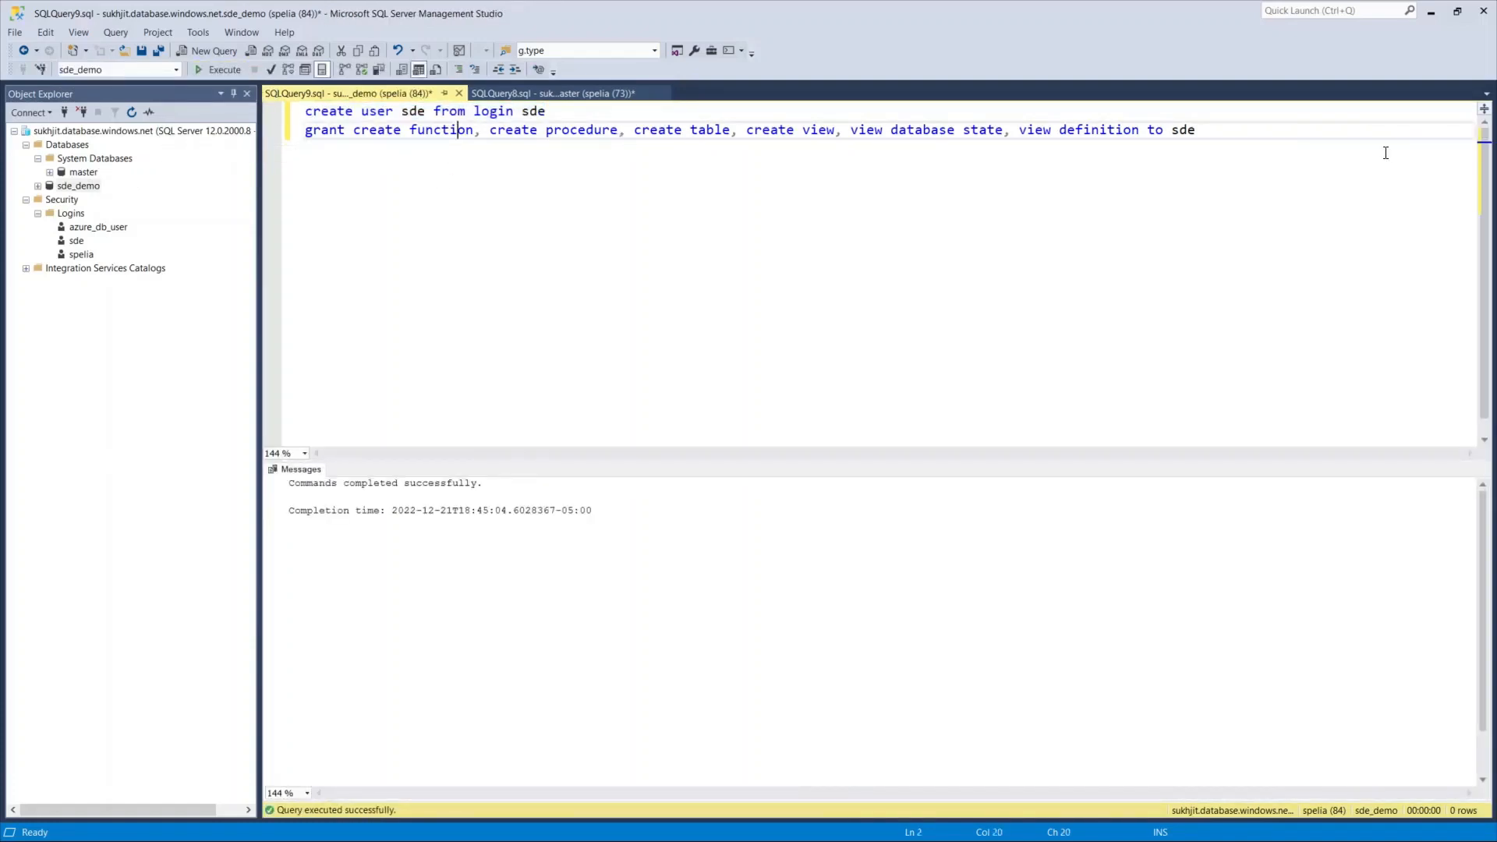
left_click_drag(1226, 133, 303, 131)
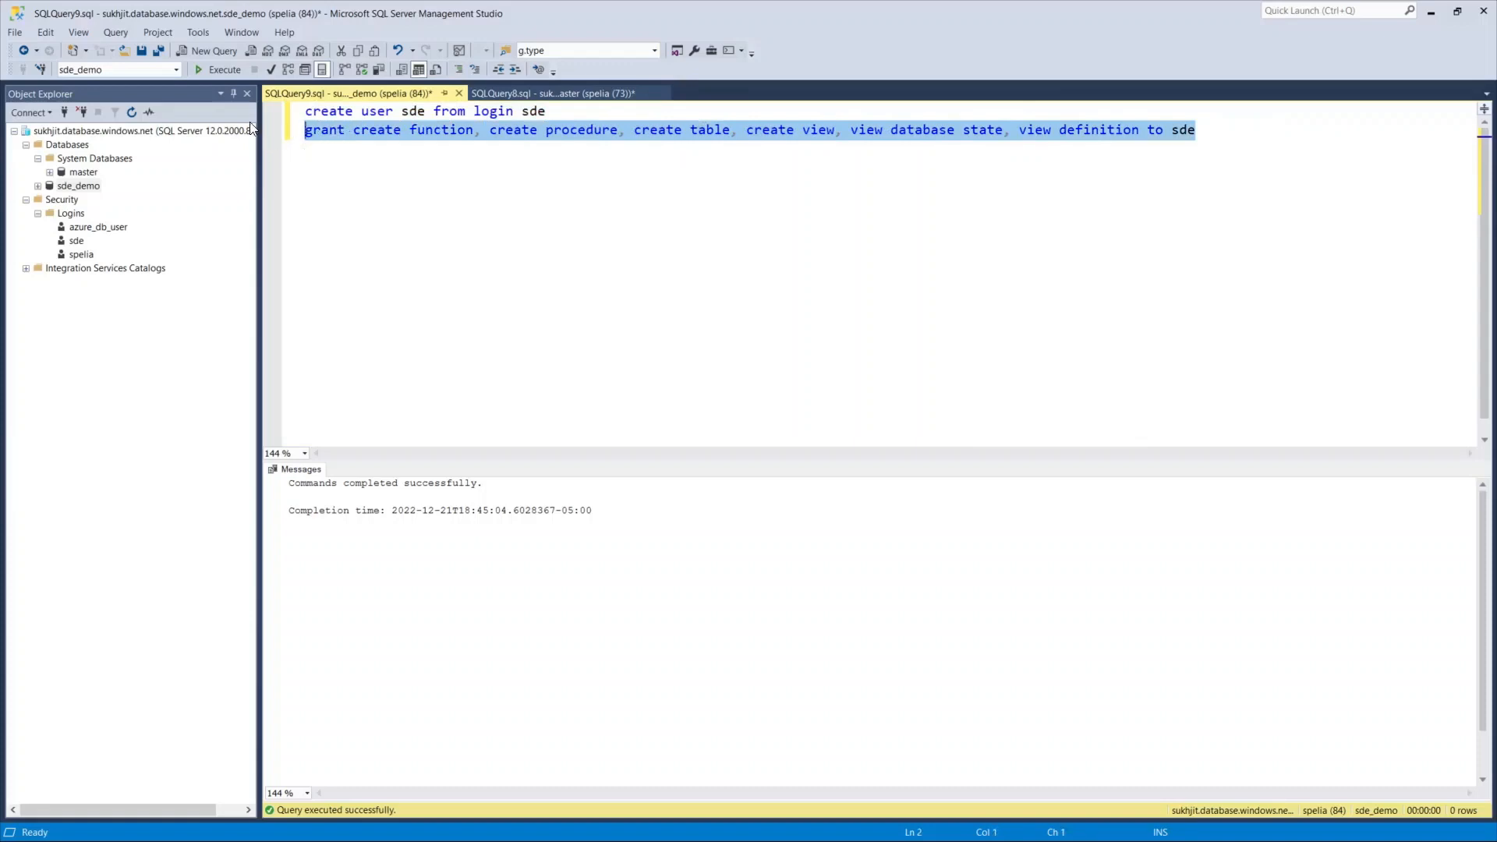
left_click(215, 72)
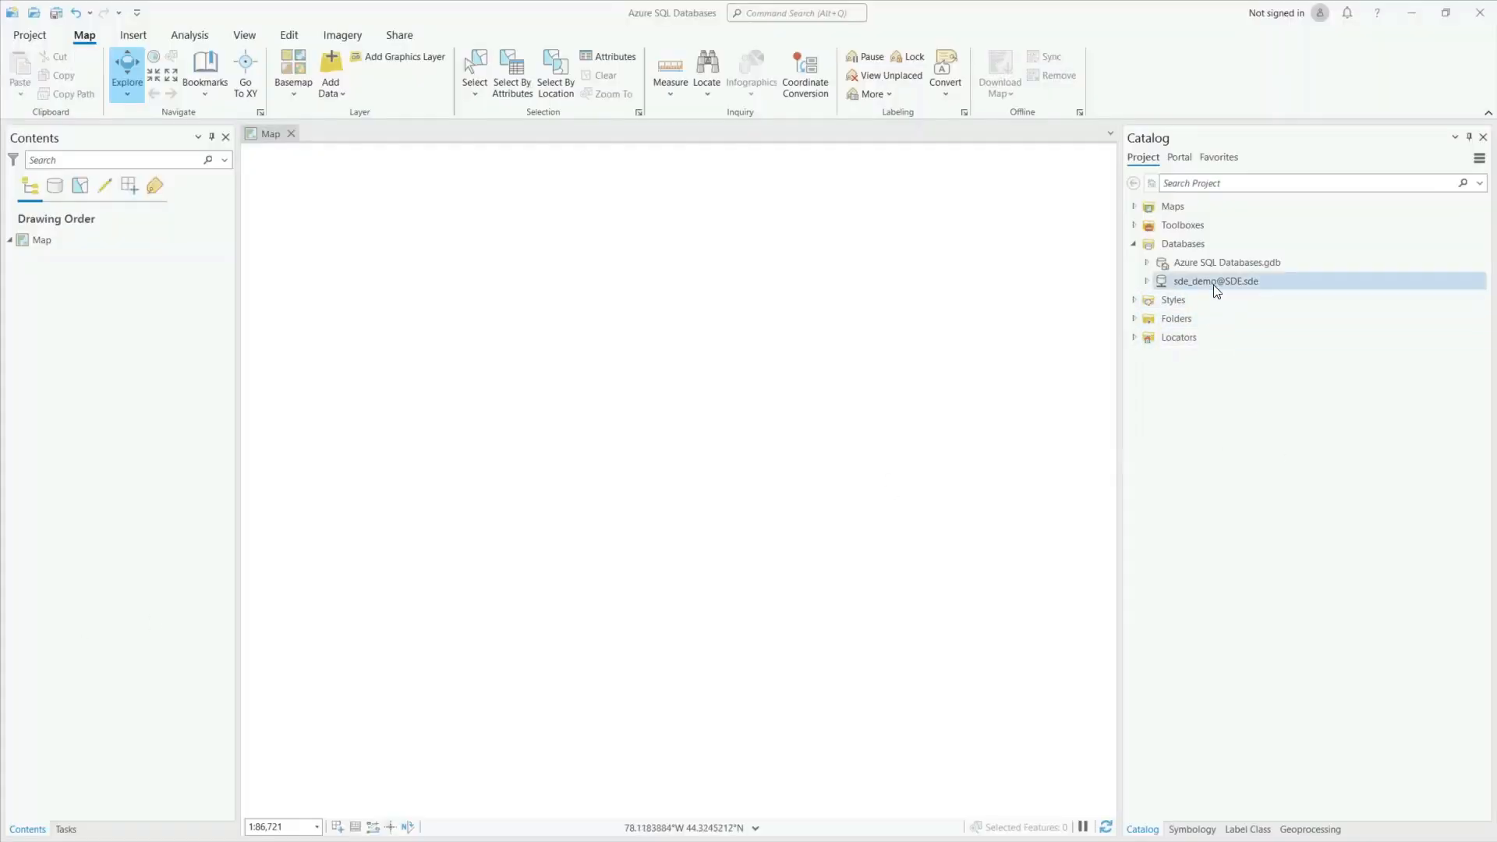
mouse_move(1217, 291)
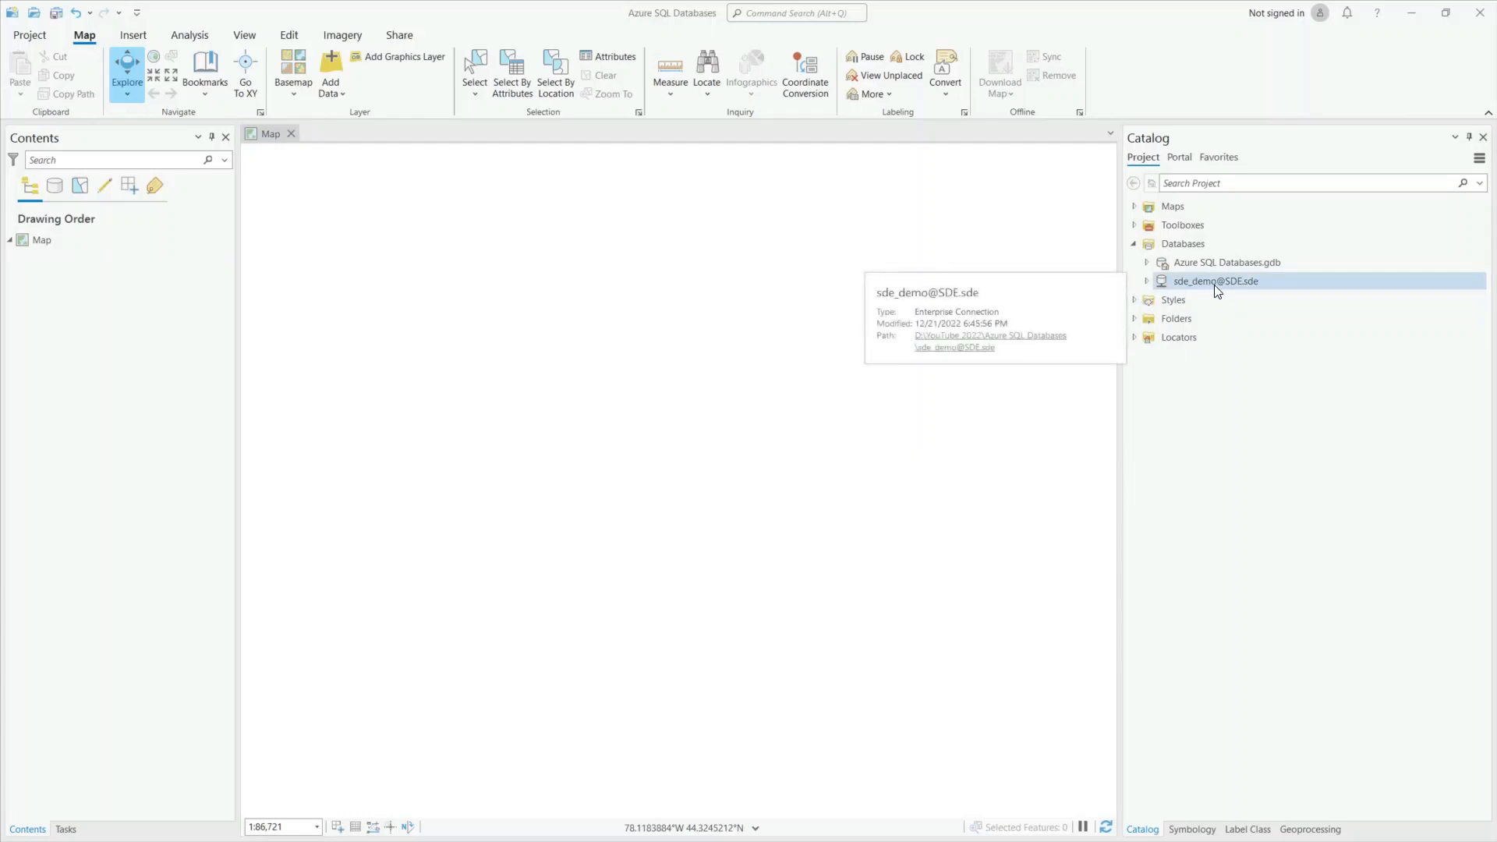
right_click(1216, 287)
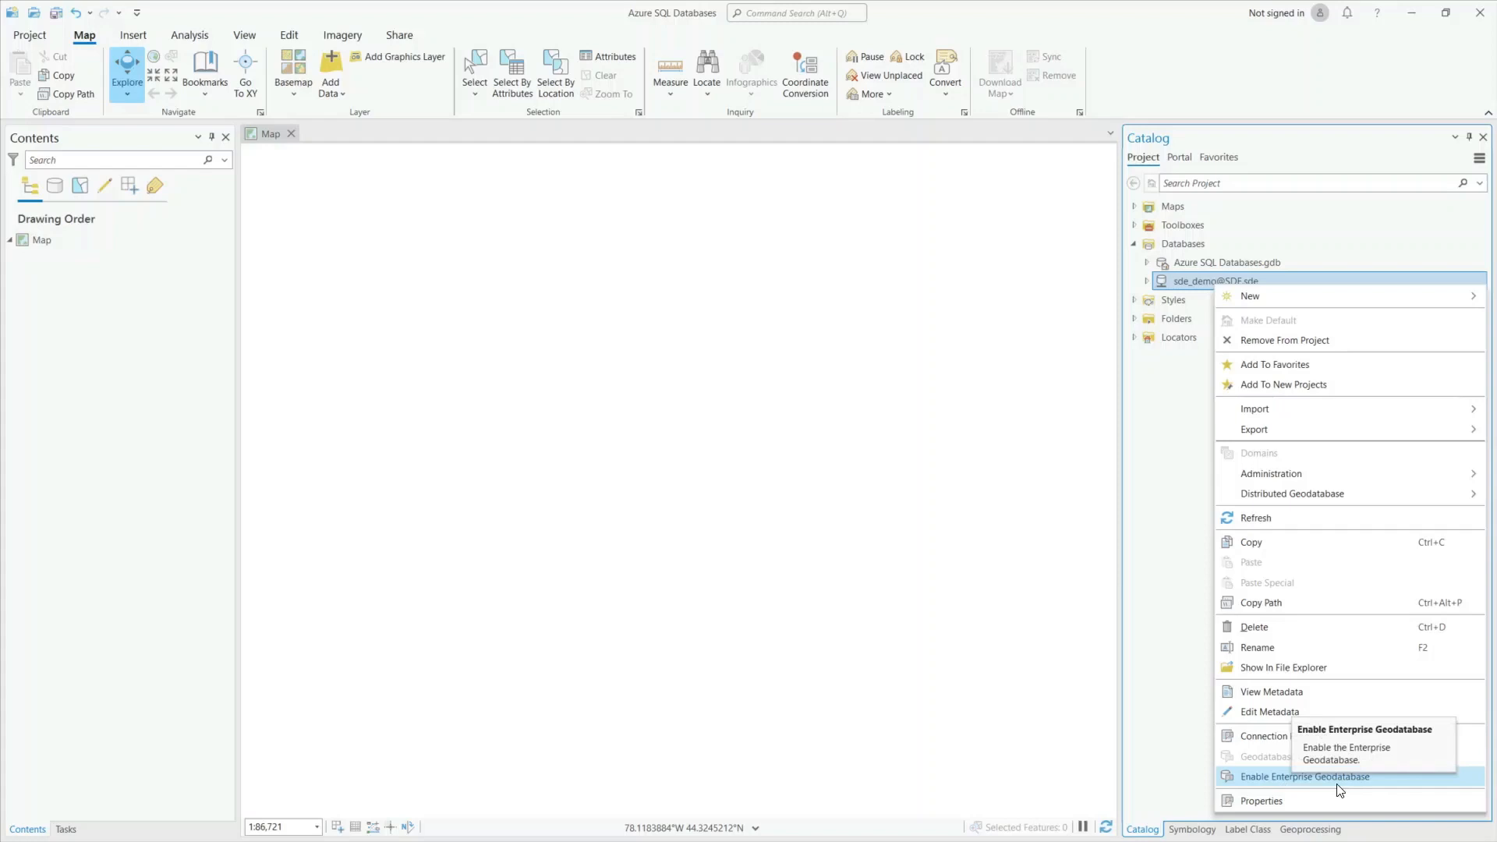
left_click(1166, 739)
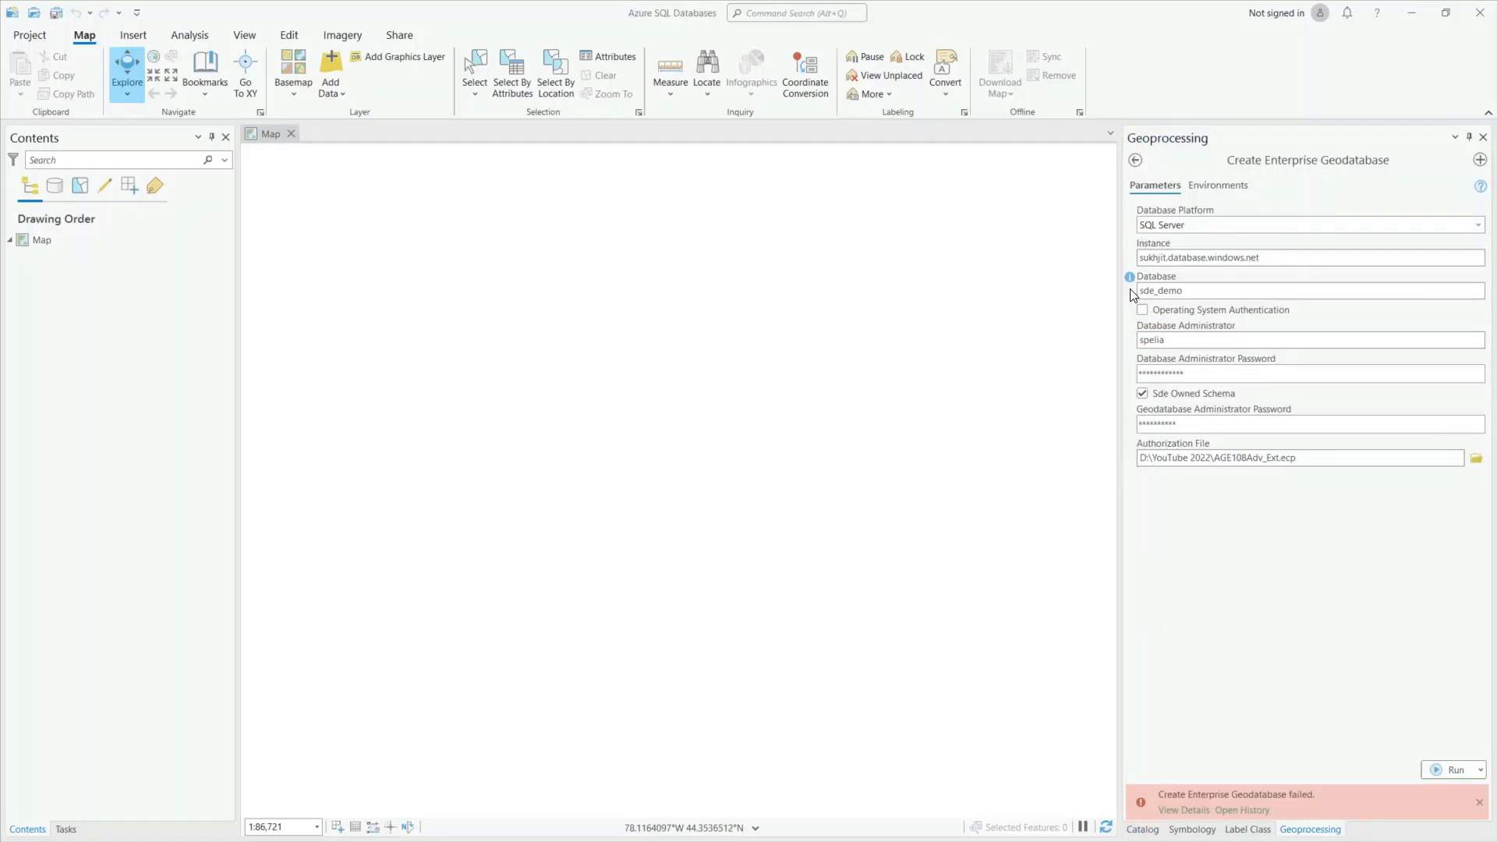
Rerun Create Enterprise Geodatabase on sde_demo, confirm it completes, and return to the Catalog.
left_click(1446, 769)
left_click(1169, 810)
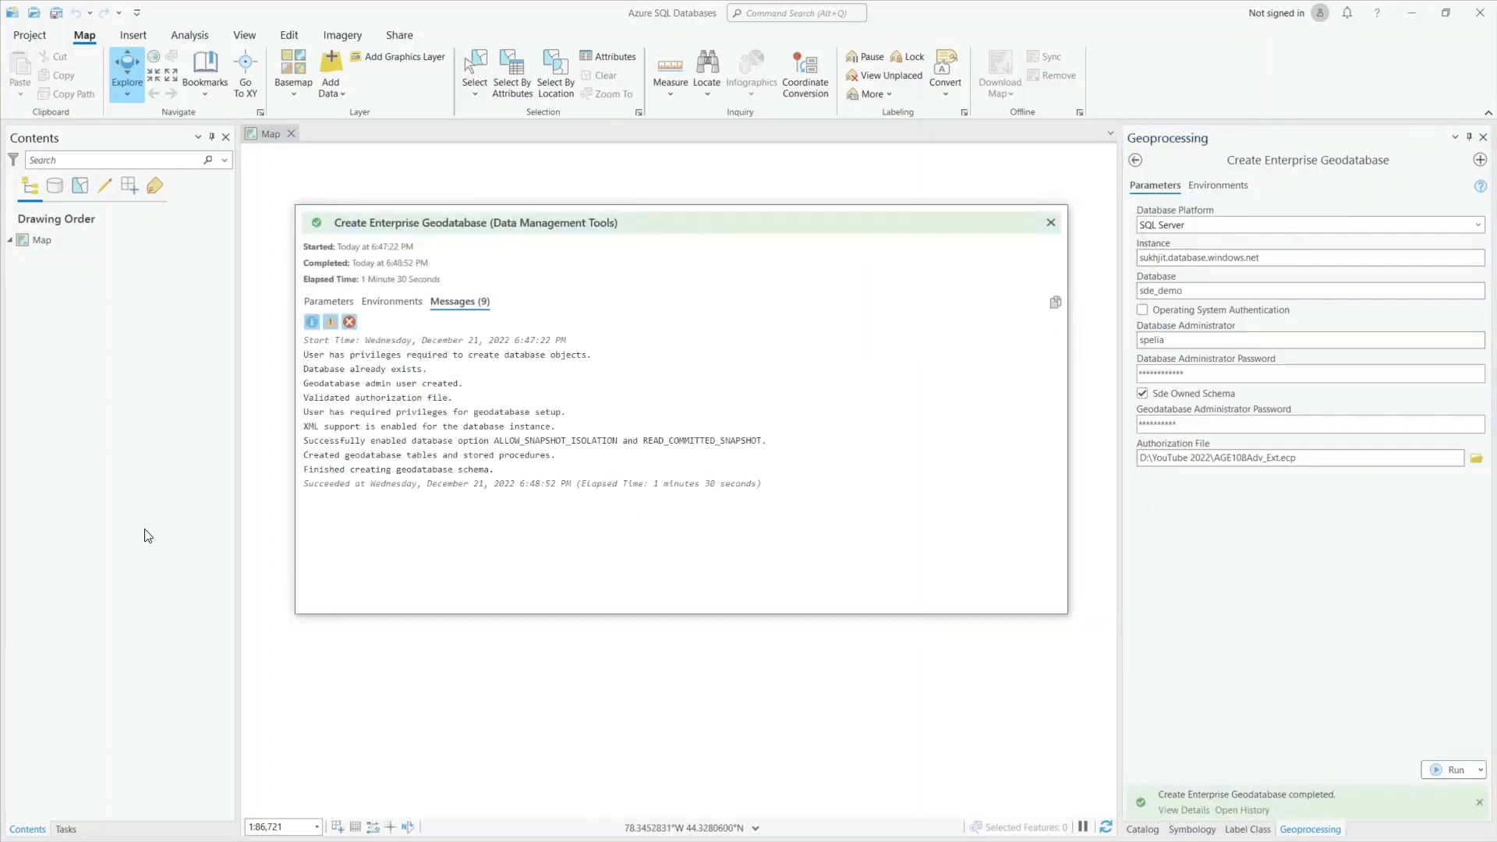
left_click(1051, 222)
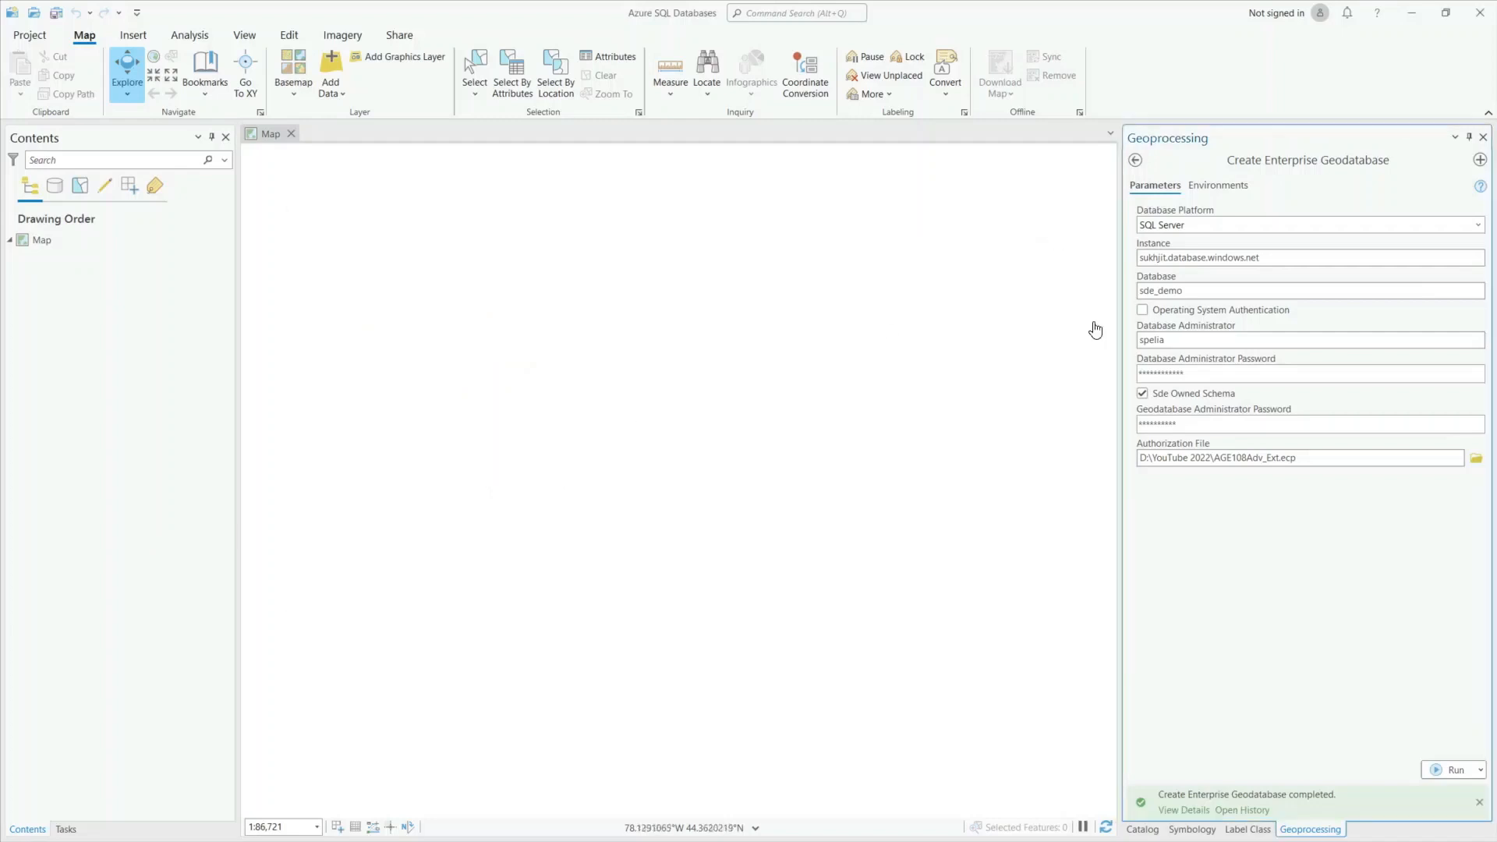
left_click(1142, 829)
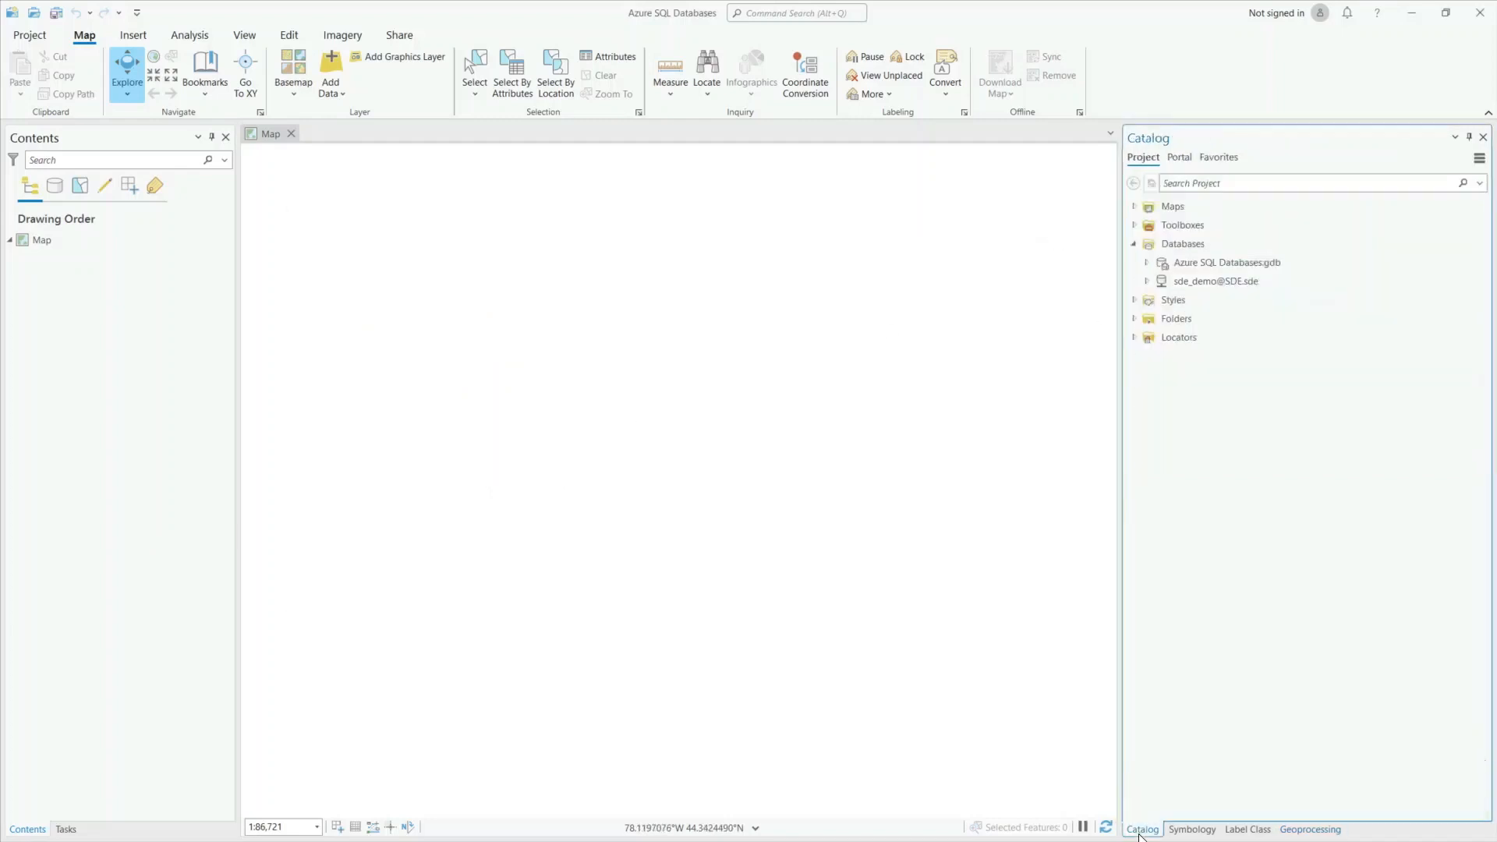
right_click(1199, 282)
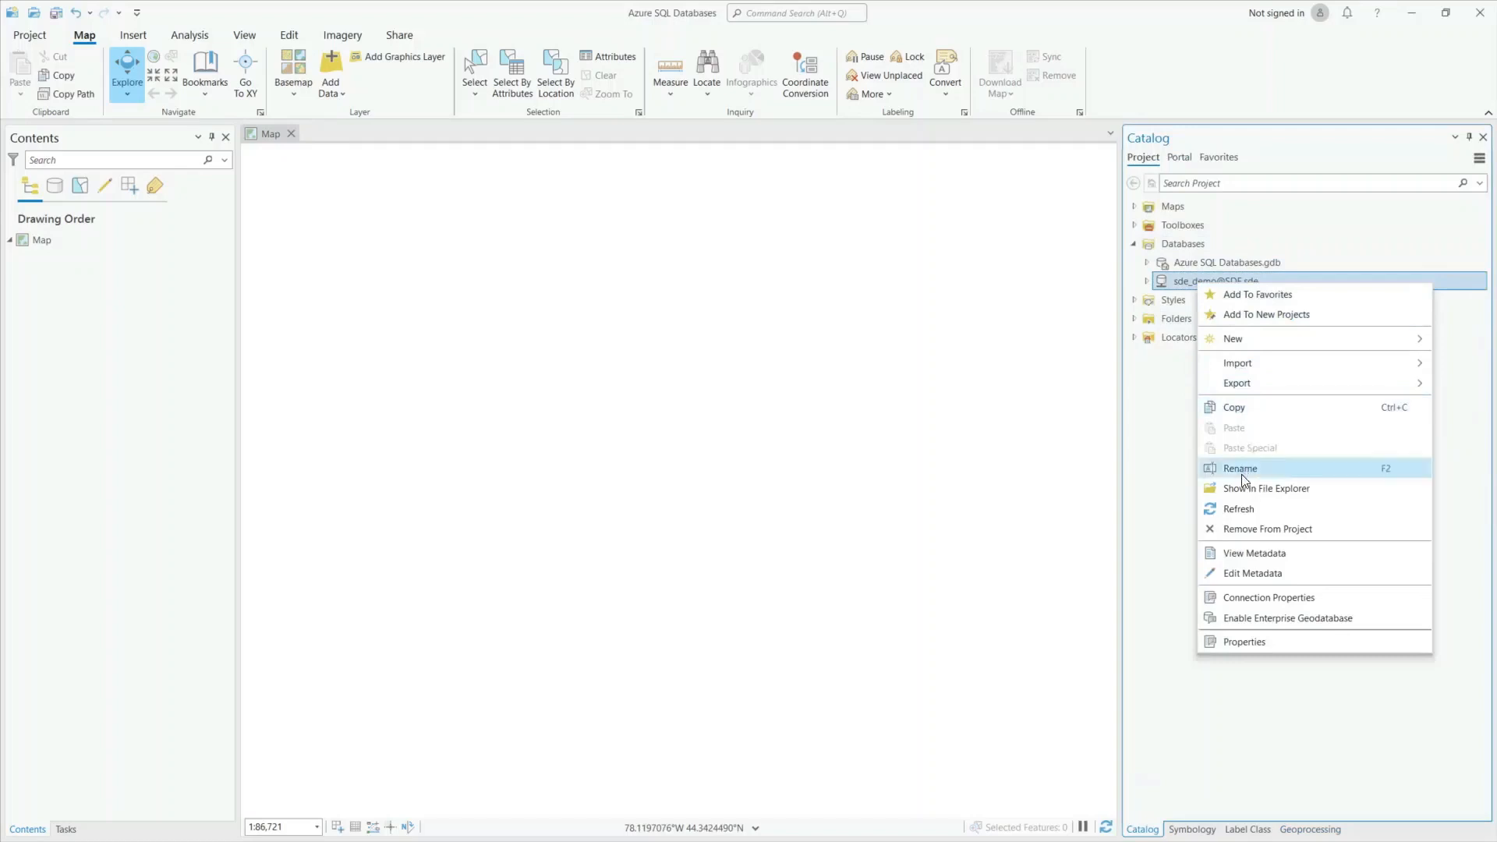
left_click(1239, 508)
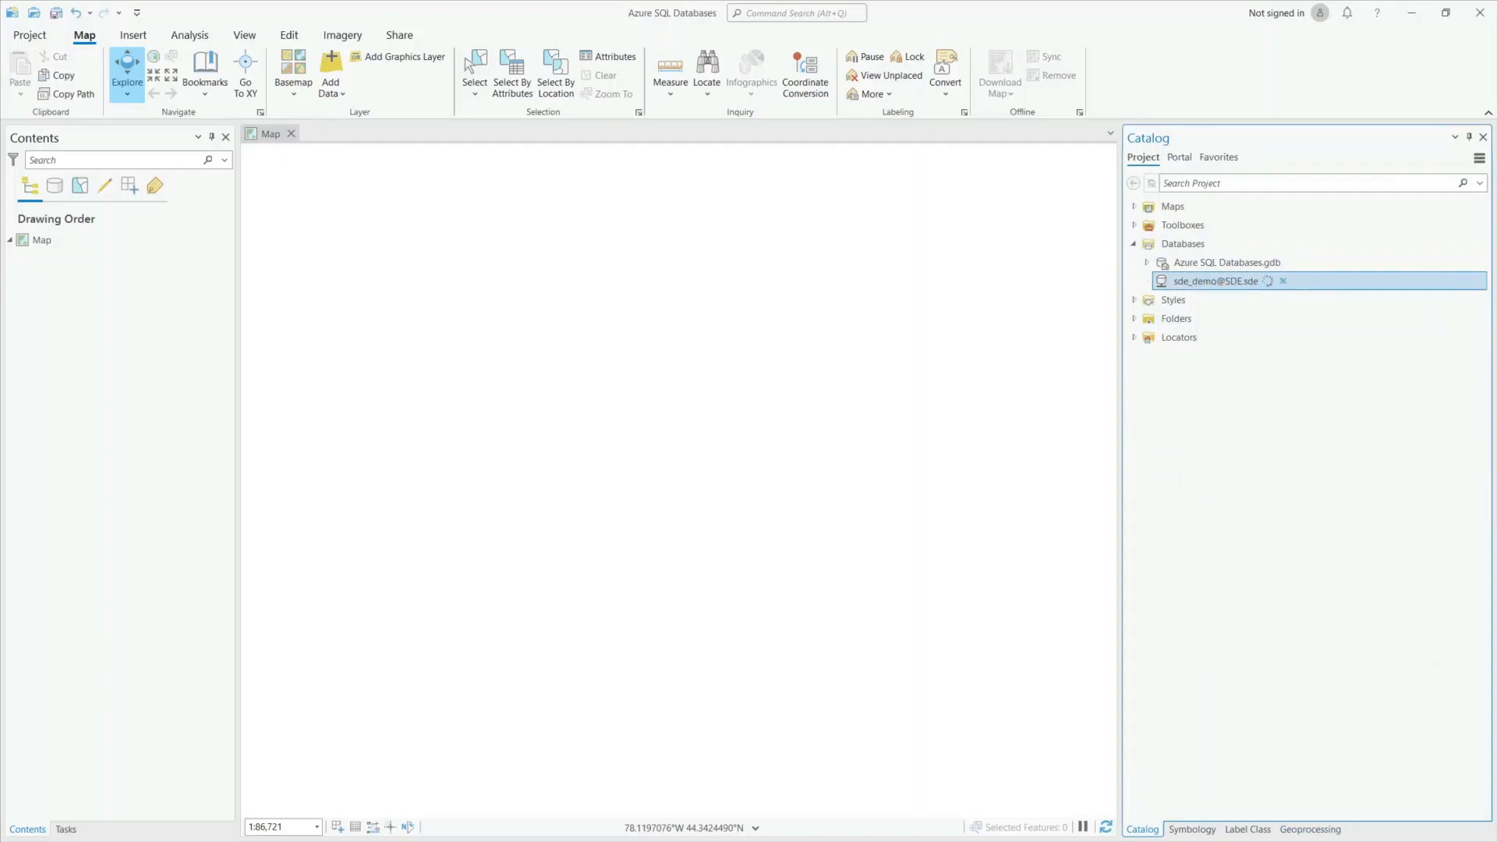
right_click(1203, 283)
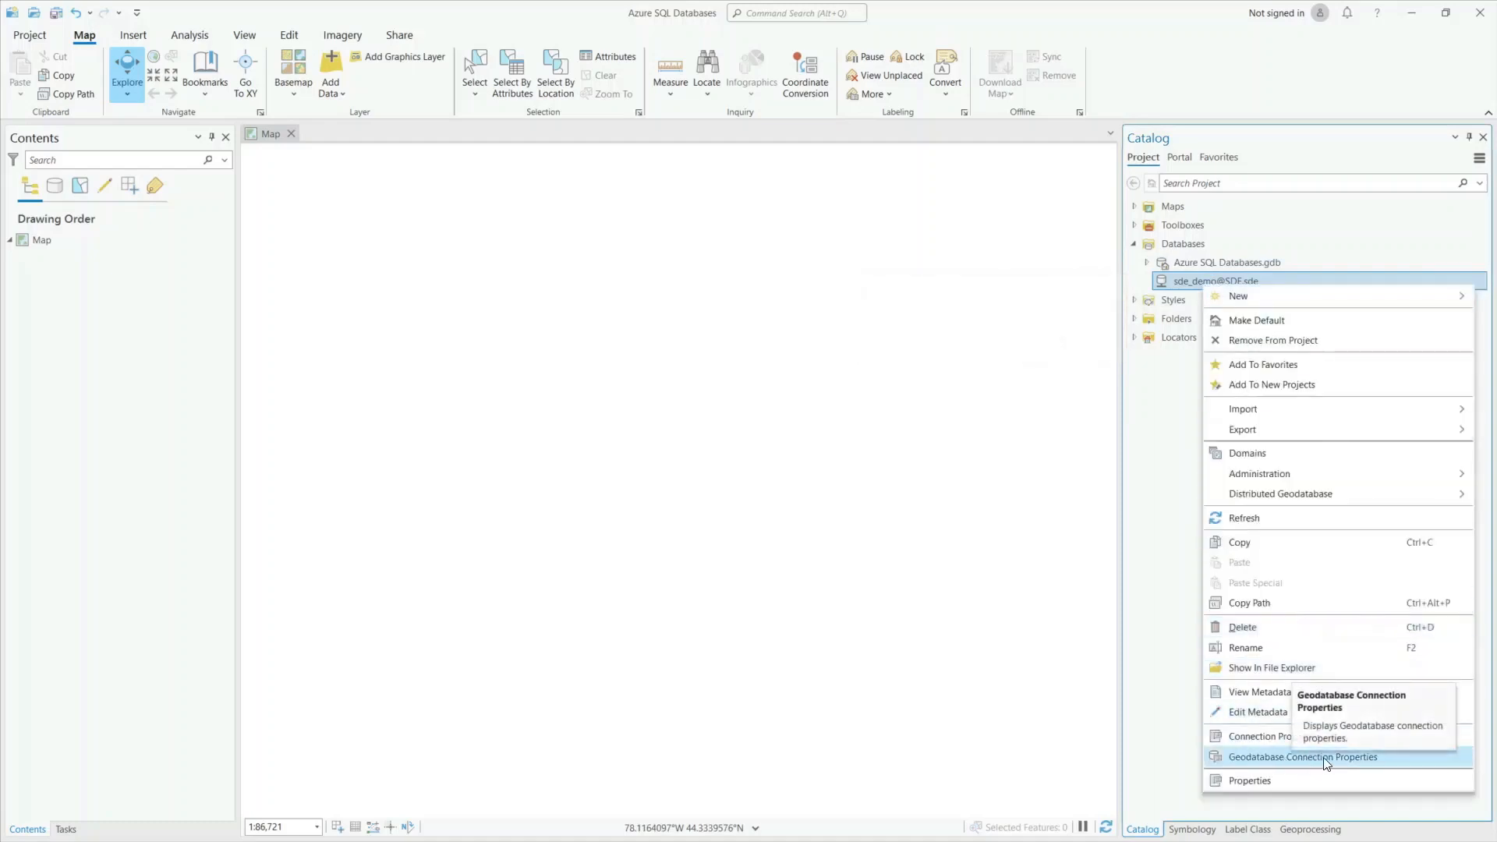
left_click(1274, 778)
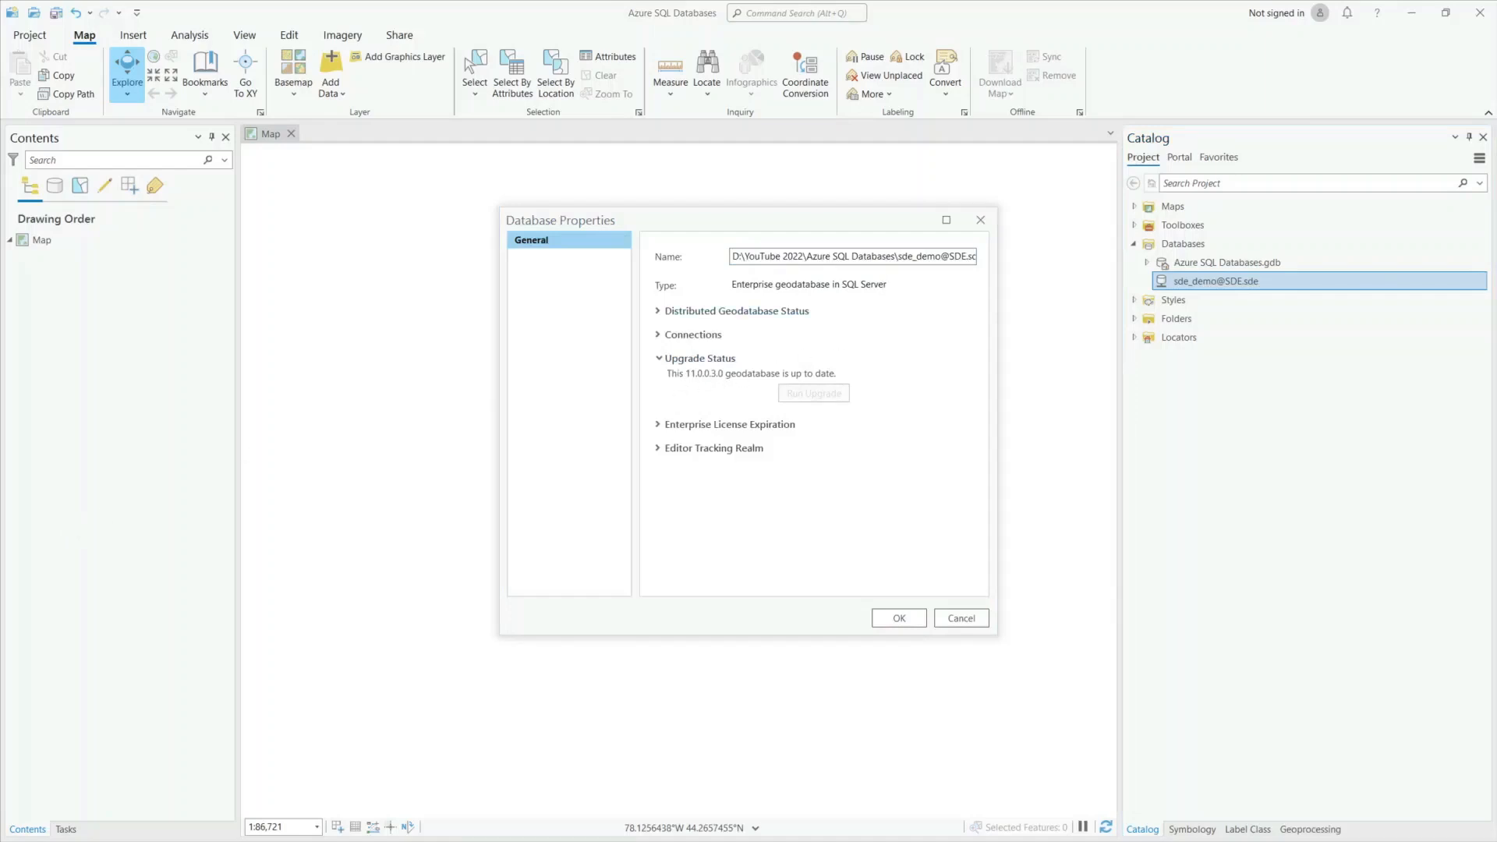
key("Escape")
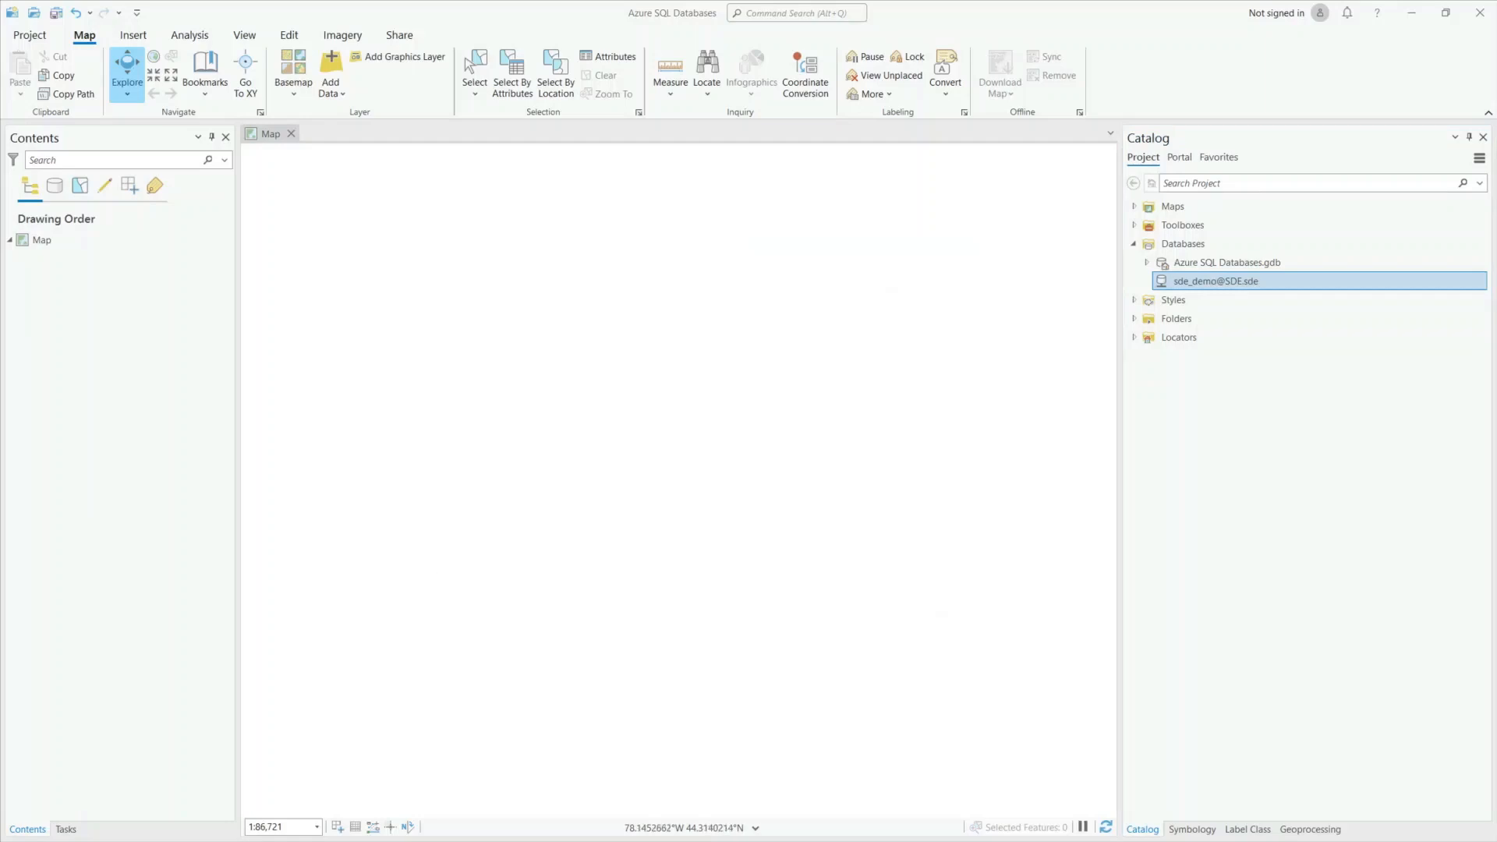